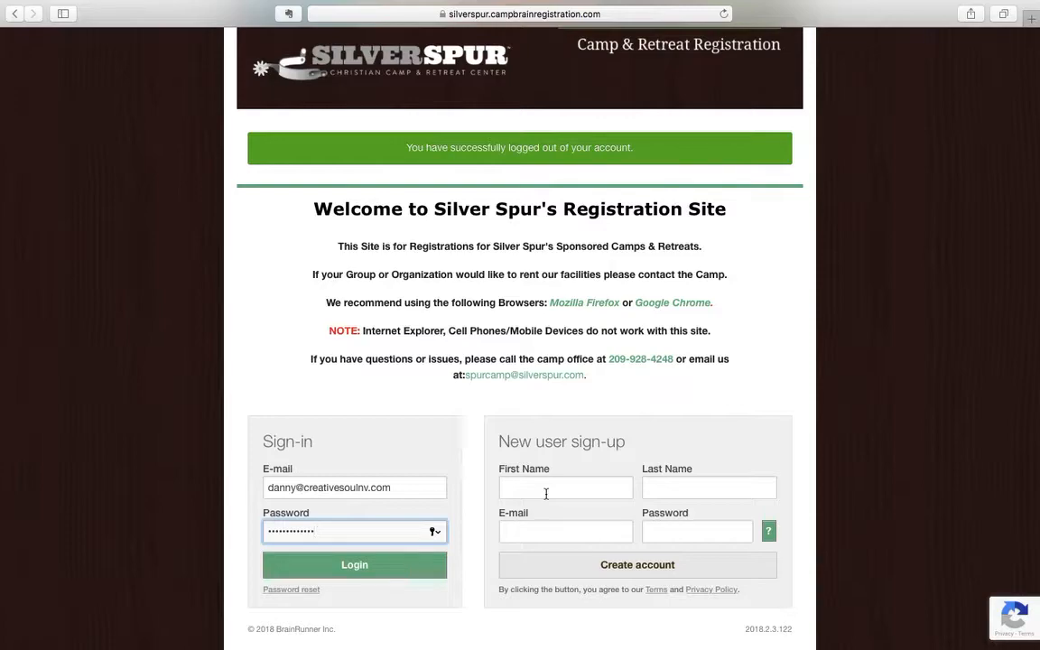
Sign in, decline saving the password, and start the 2018 Summer Youth Camps application.
left_click(360, 566)
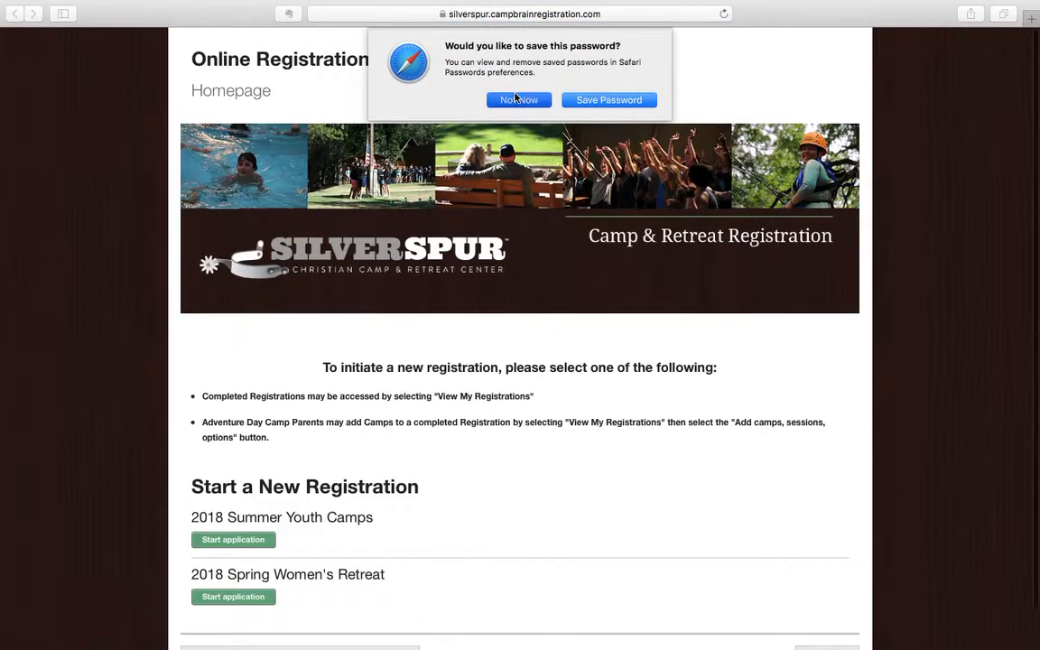
left_click(517, 98)
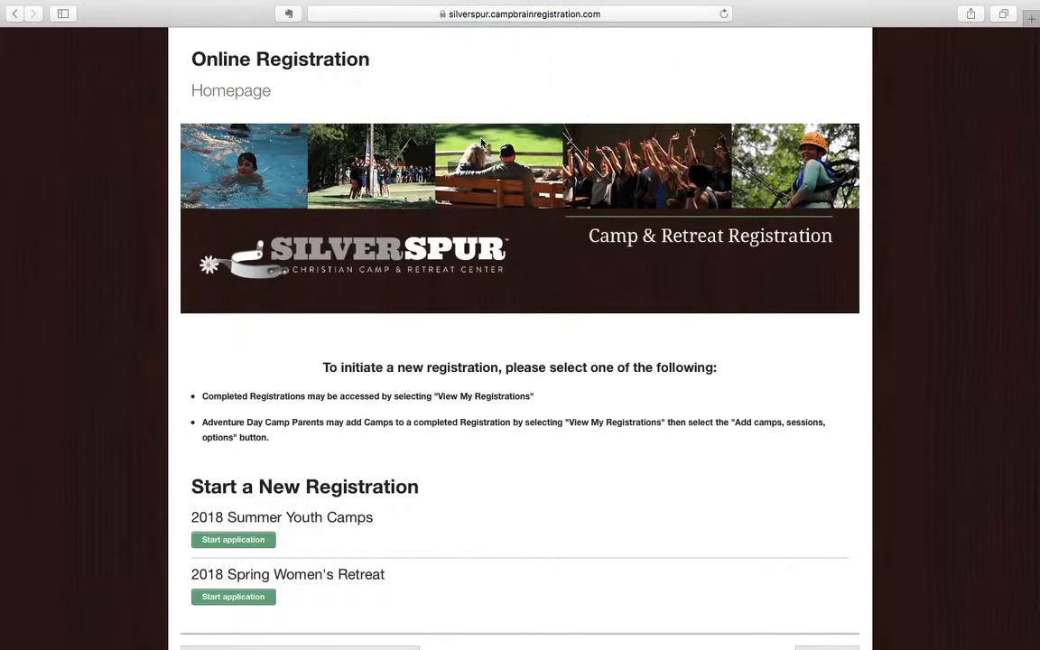
scroll(581, 489, "down", 1)
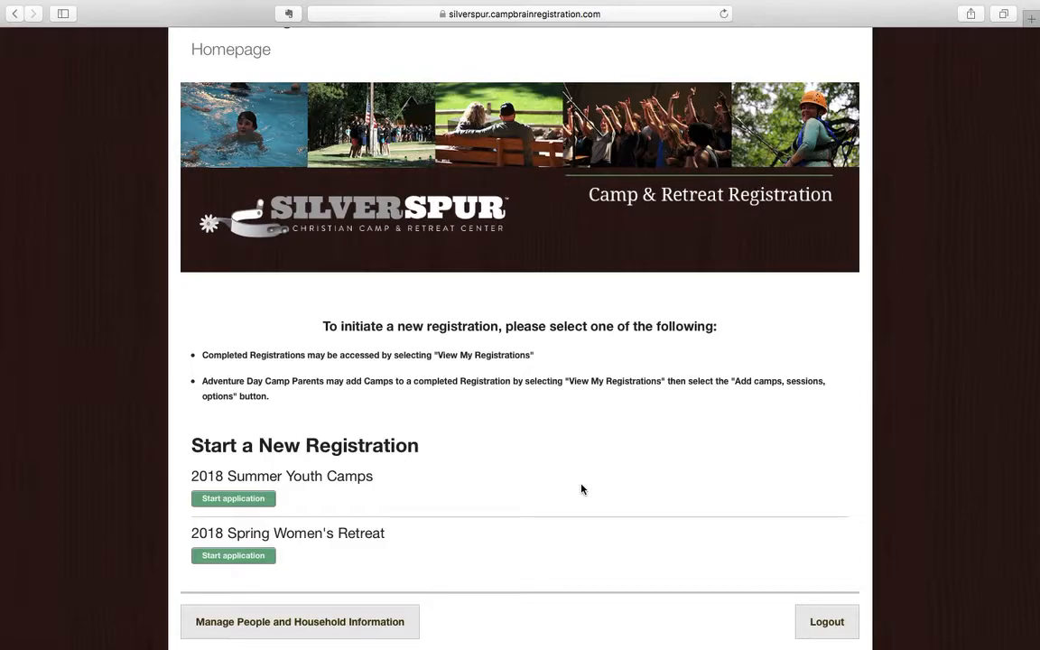
left_click(240, 498)
left_click(244, 504)
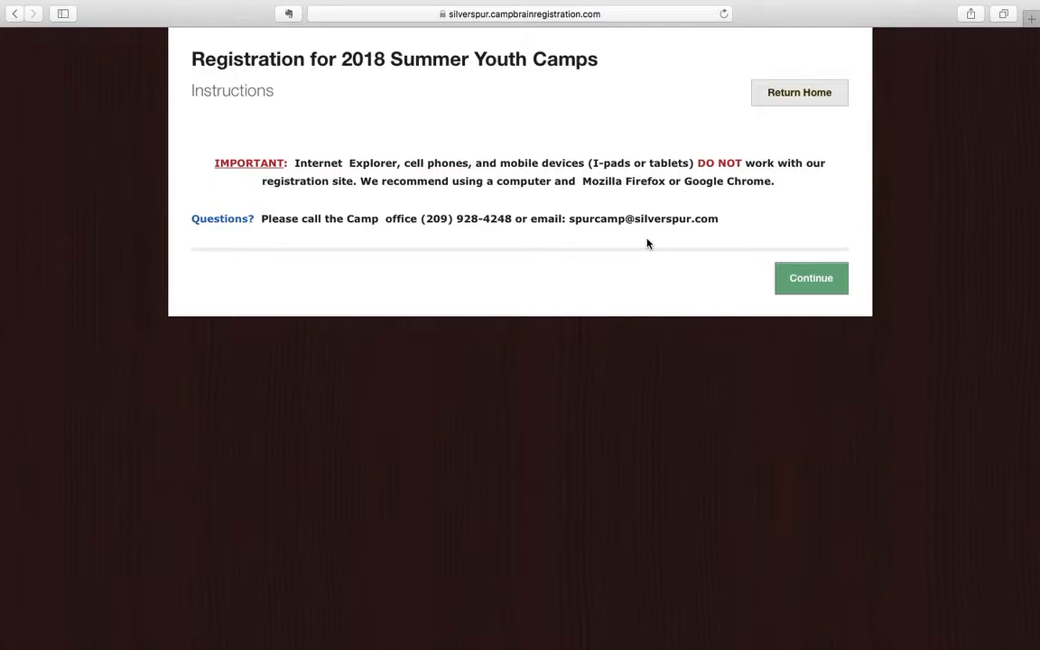
Continue past the instructions and add a new child to register.
left_click(807, 283)
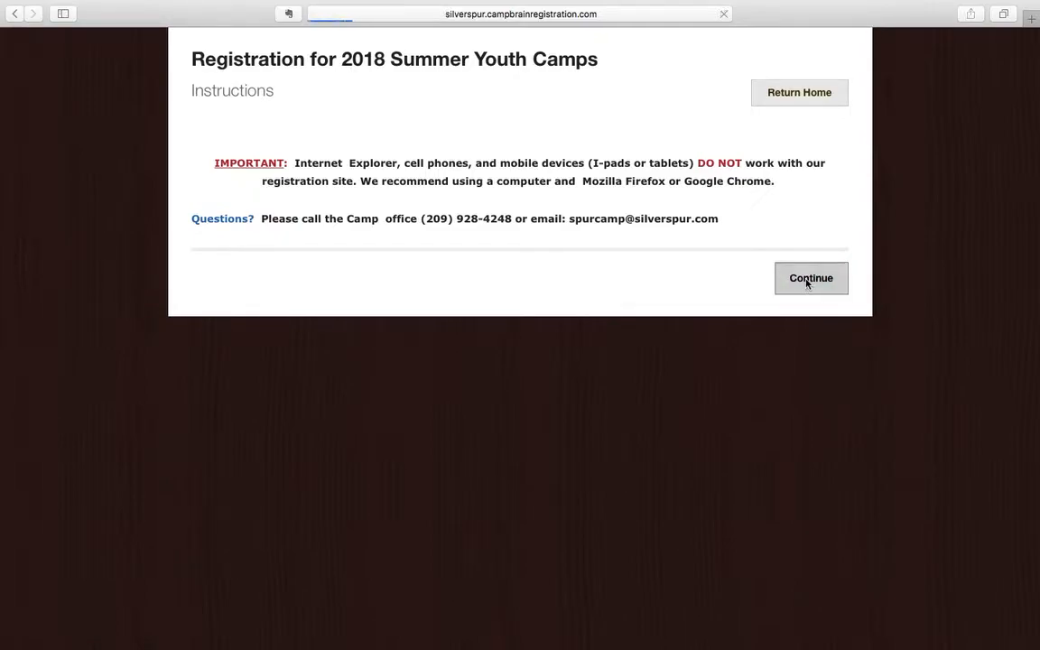
scroll(510, 380, "down", 3)
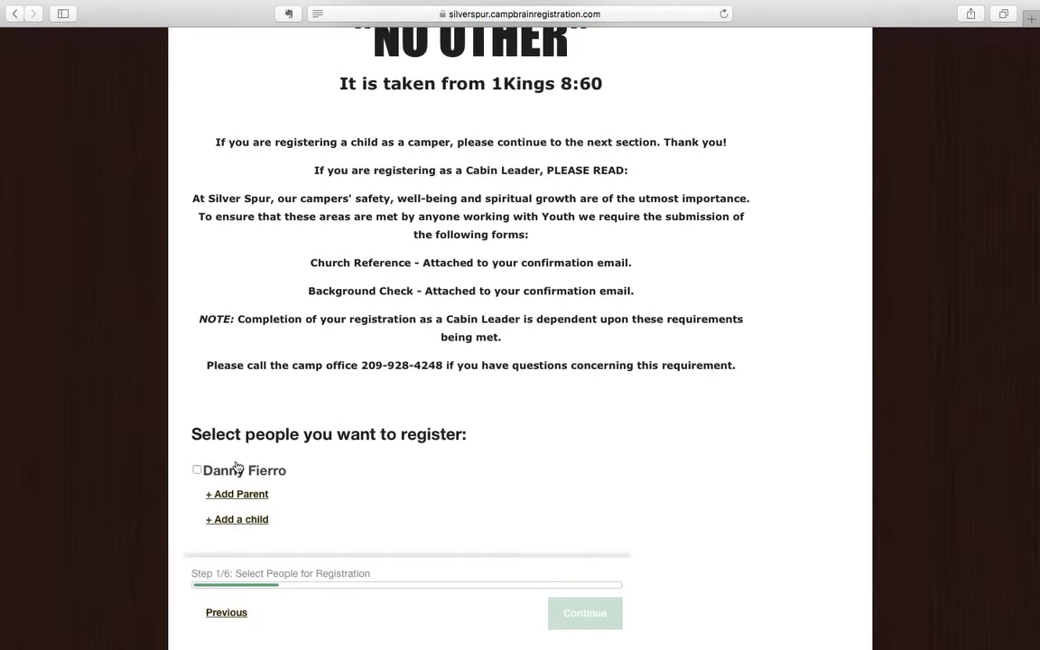
left_click(245, 521)
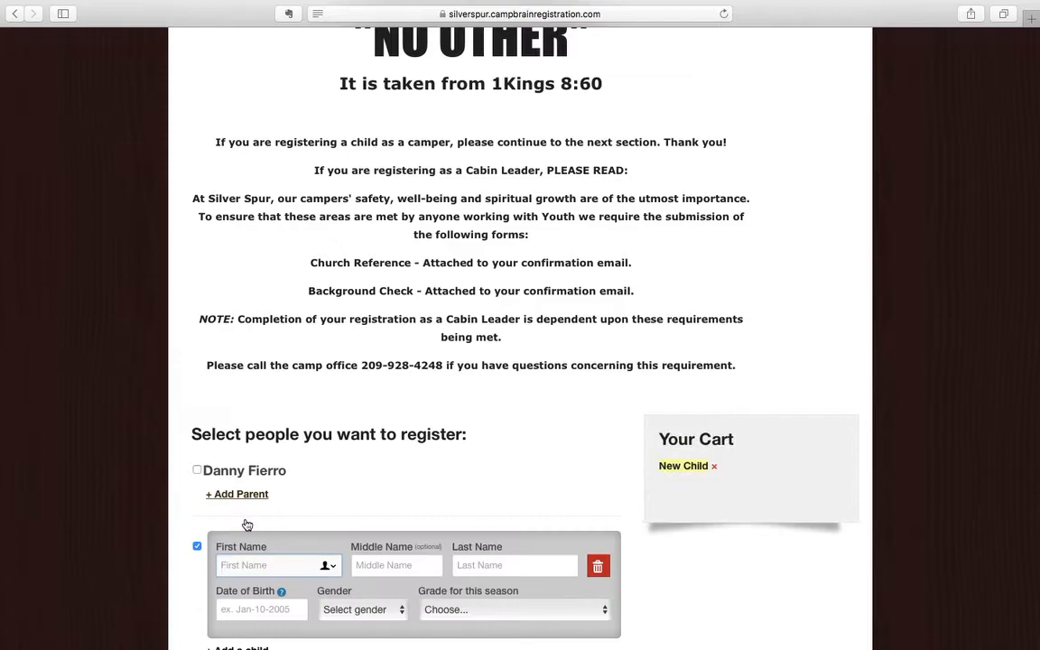
scroll(353, 361, "down", 2)
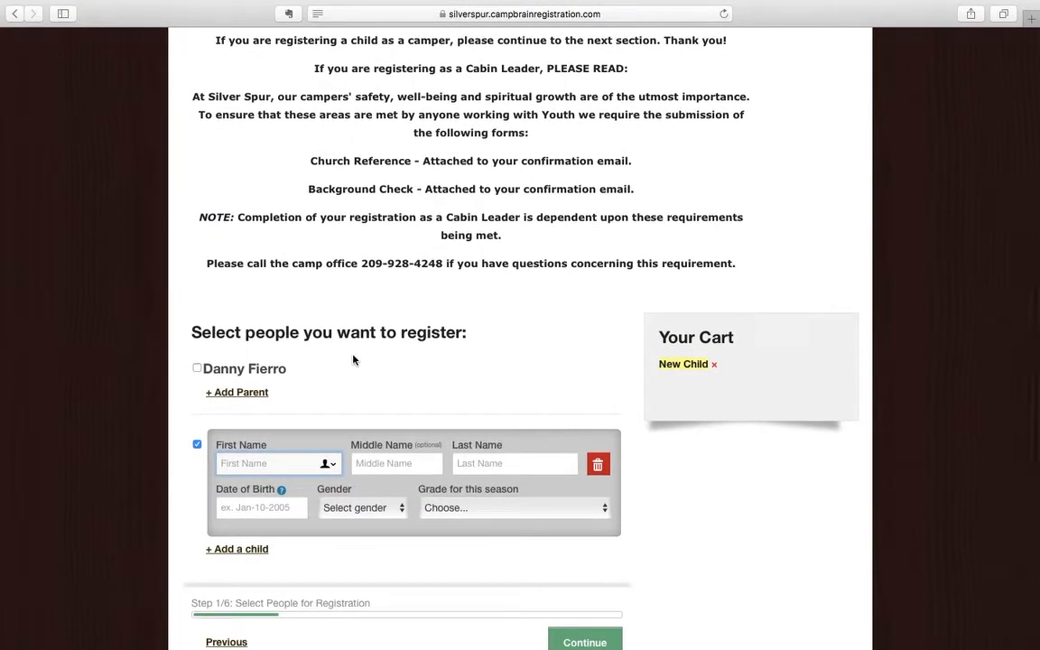
Enter the child as John Doe, born 12/16/2005, Male, grade 7.
type("John")
key("Tab")
key("Tab")
type("Doe")
key("Tab")
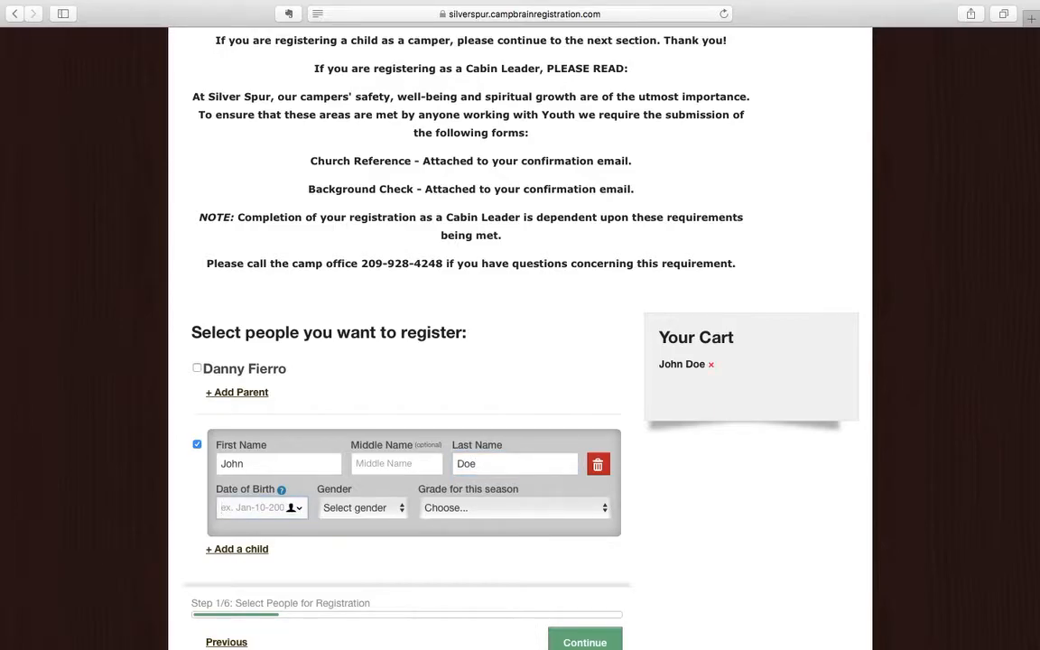
type("12/16/2005")
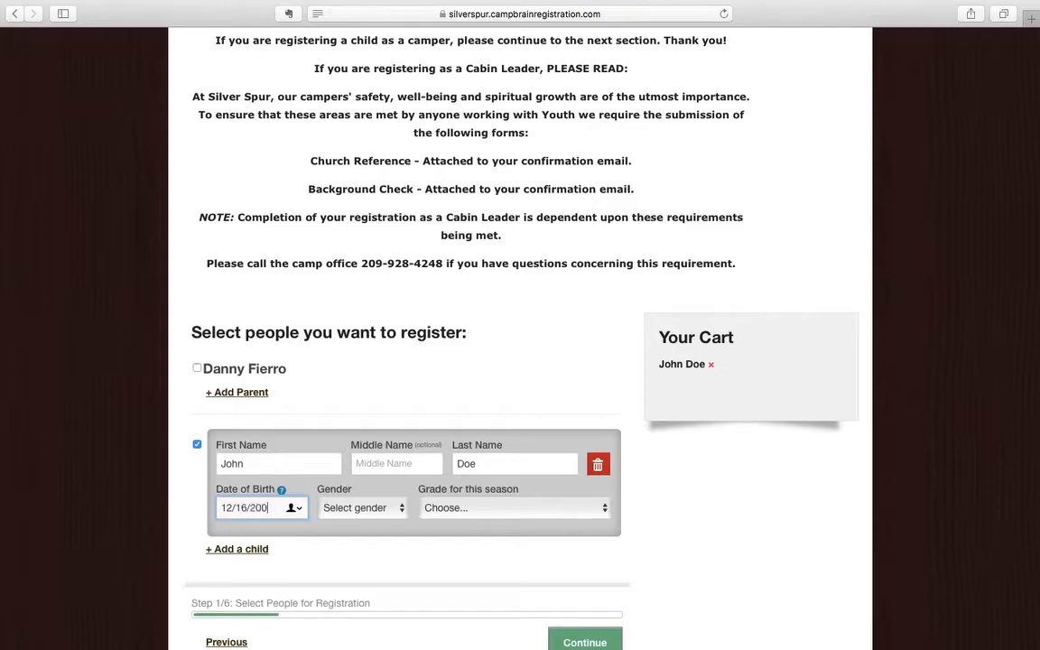
left_click(361, 507)
left_click(354, 529)
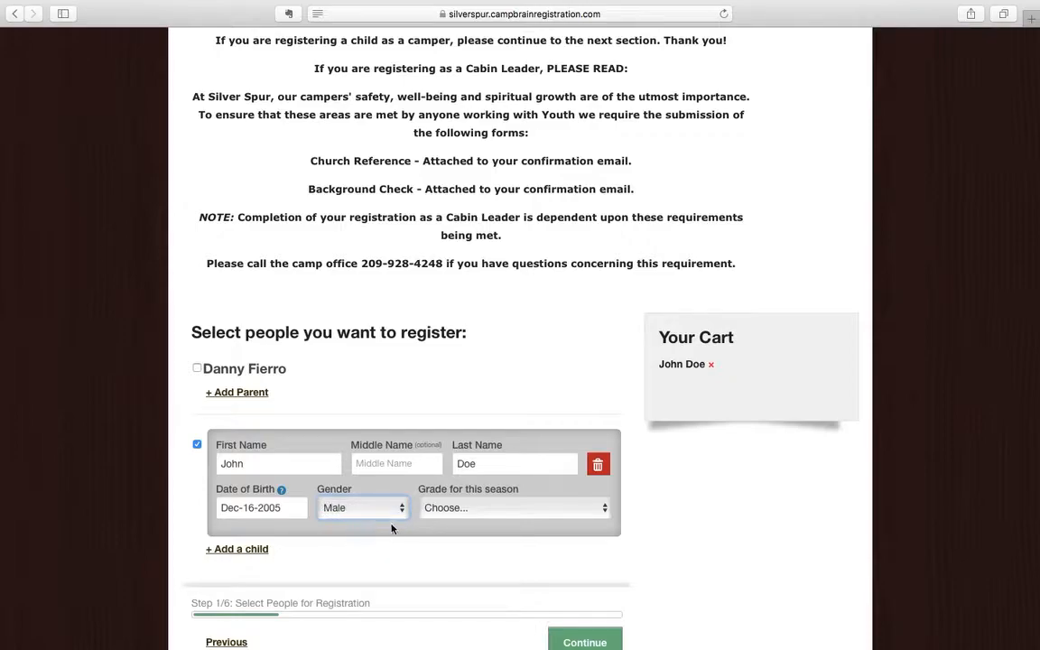
left_click(451, 511)
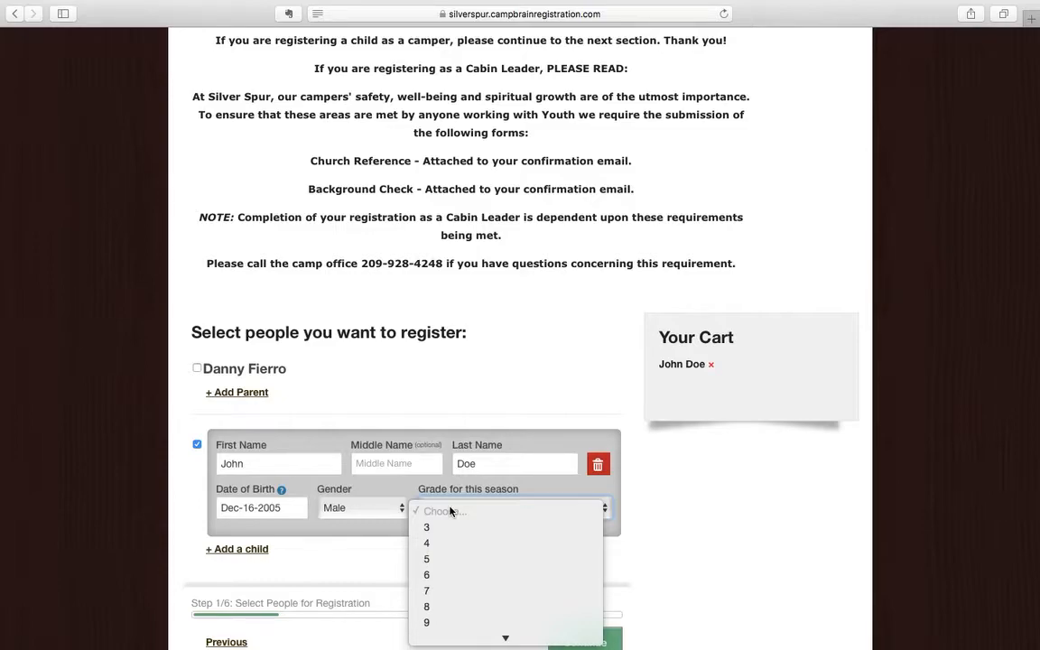
left_click(437, 591)
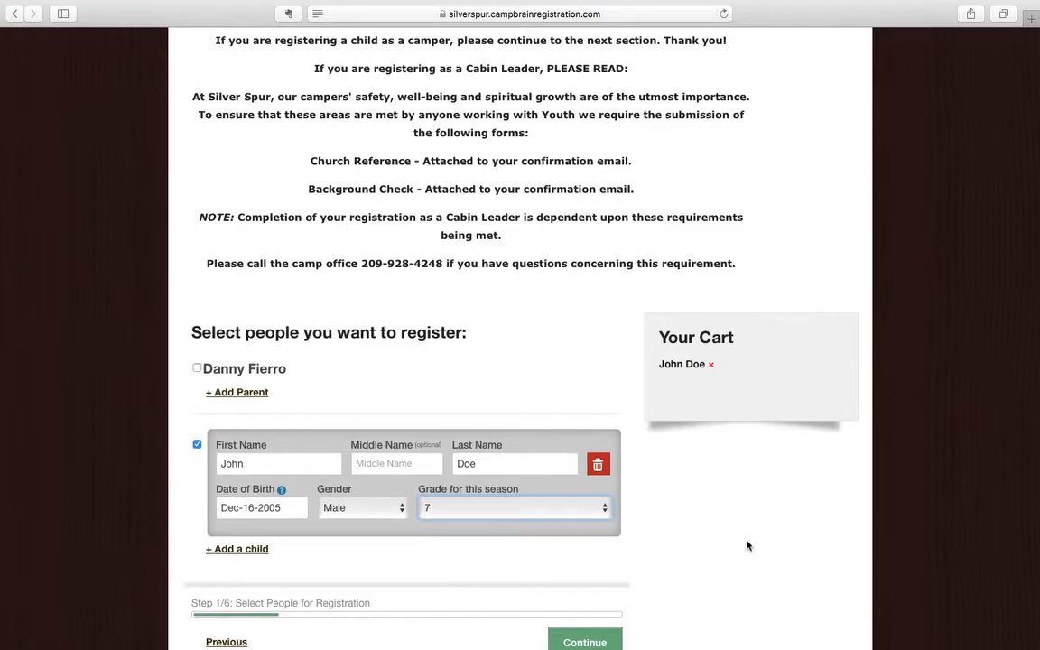
scroll(748, 547, "down", 1)
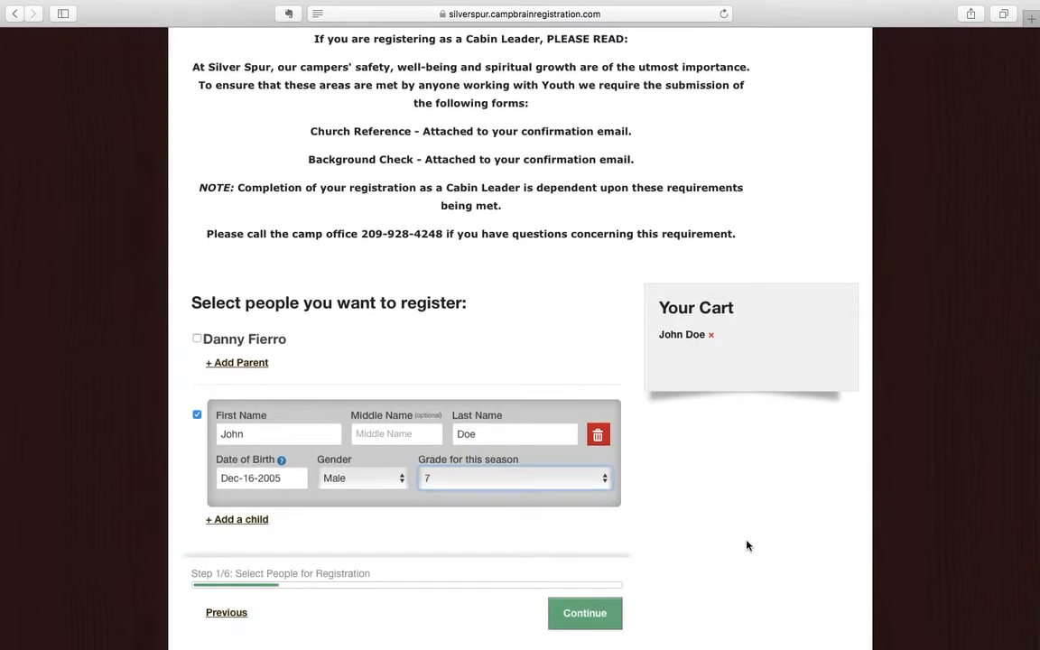
Continue to camp sessions and expand the High Country (Grades 7 - 12) details.
left_click(590, 613)
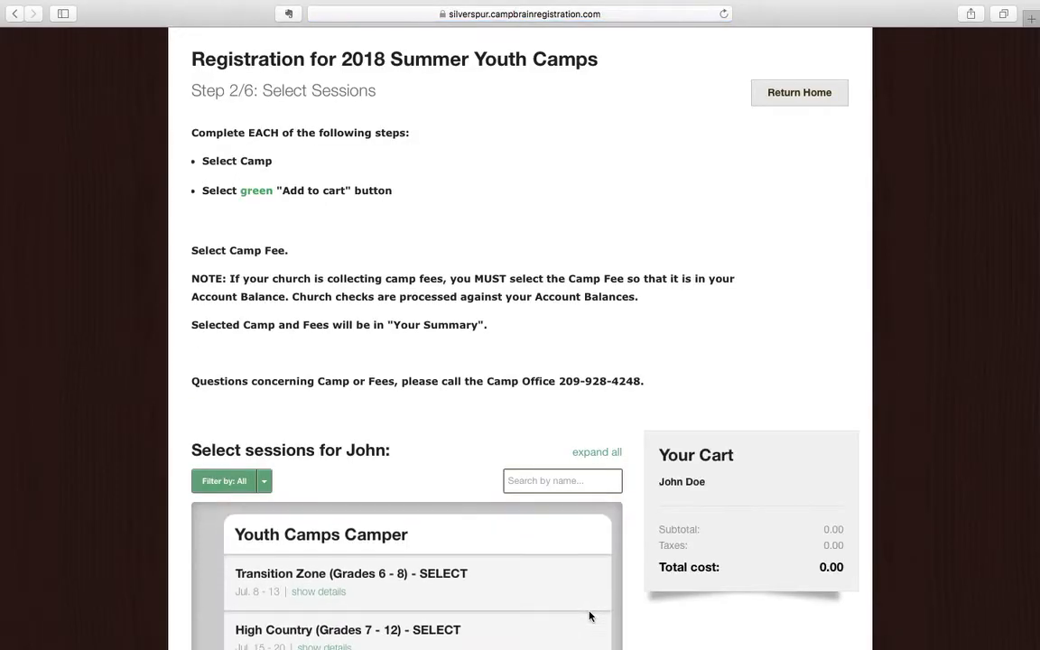
scroll(566, 402, "down", 5)
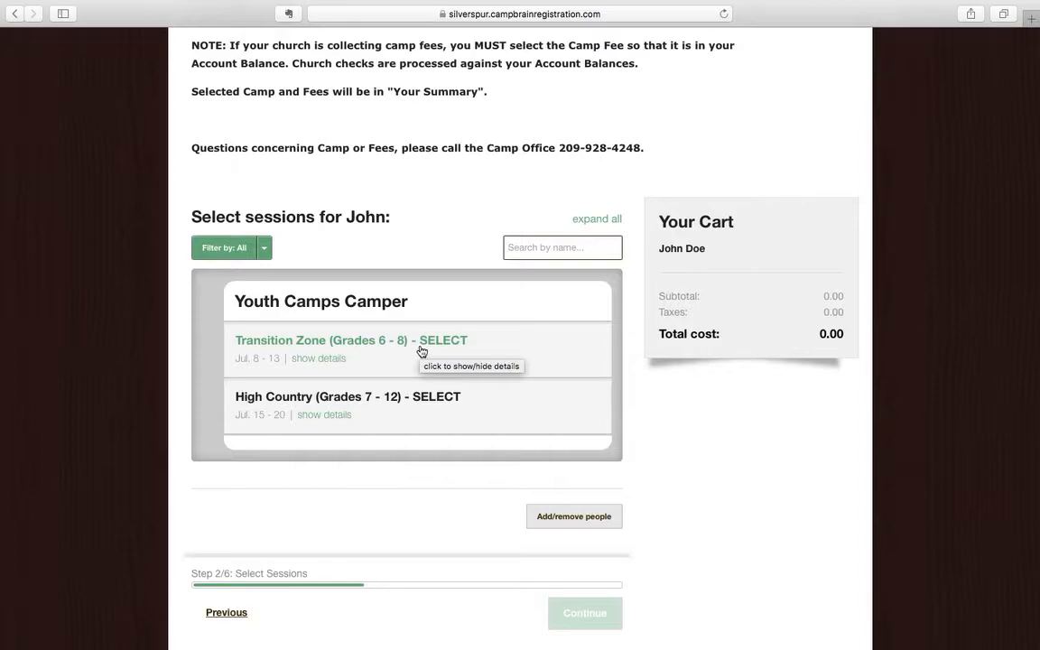
left_click(403, 402)
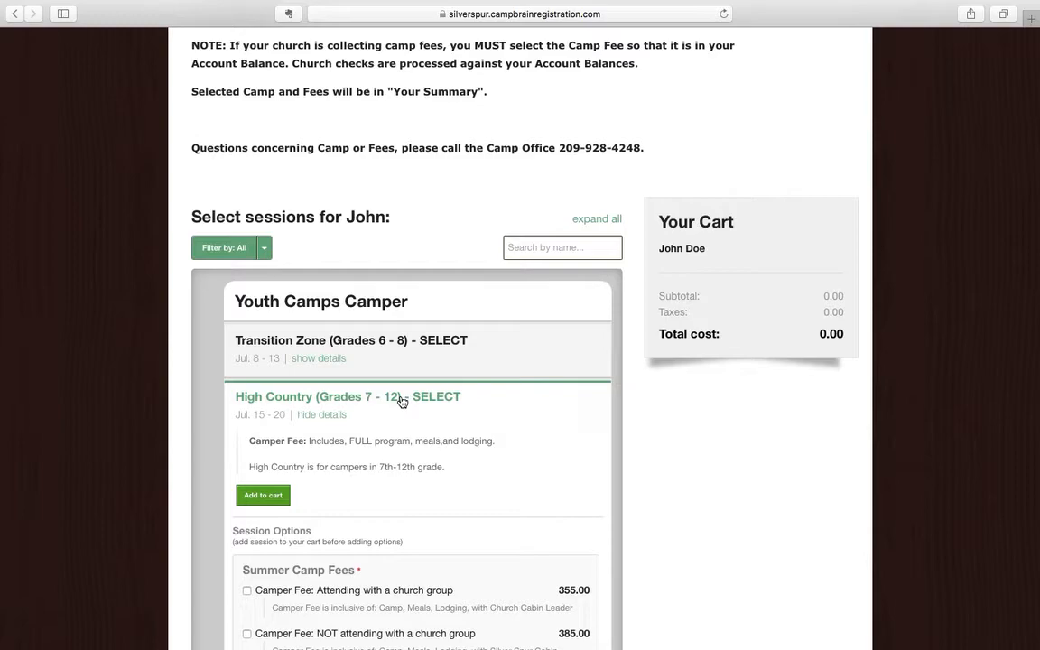
scroll(504, 448, "down", 5)
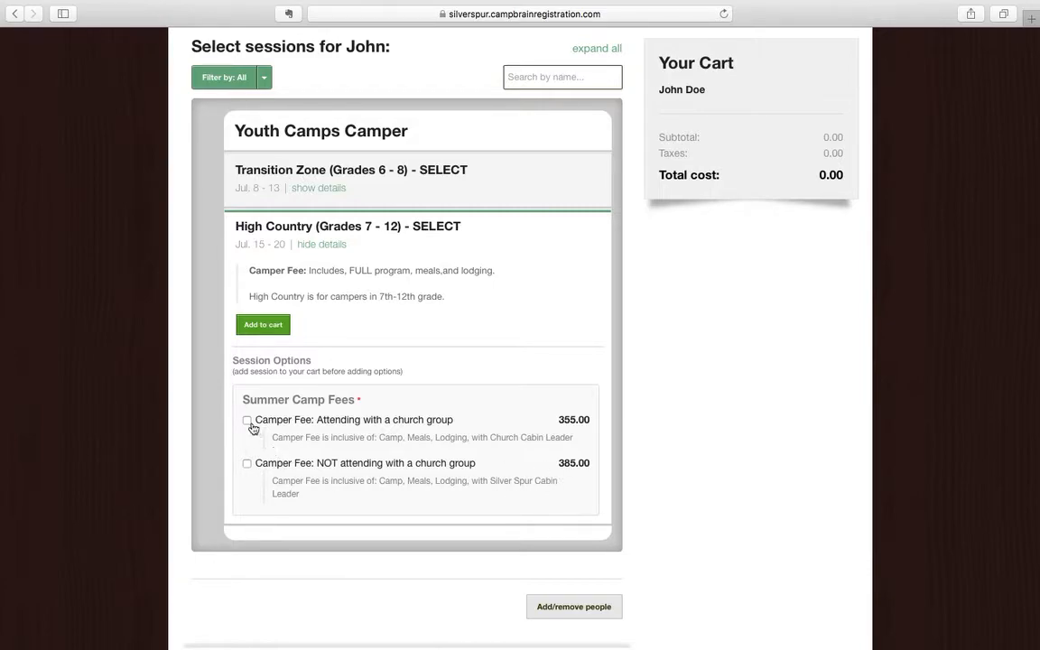
scroll(254, 428, "down", 1)
Add High Country to the cart with the church-group camper fee, totaling 355.00.
left_click(247, 373)
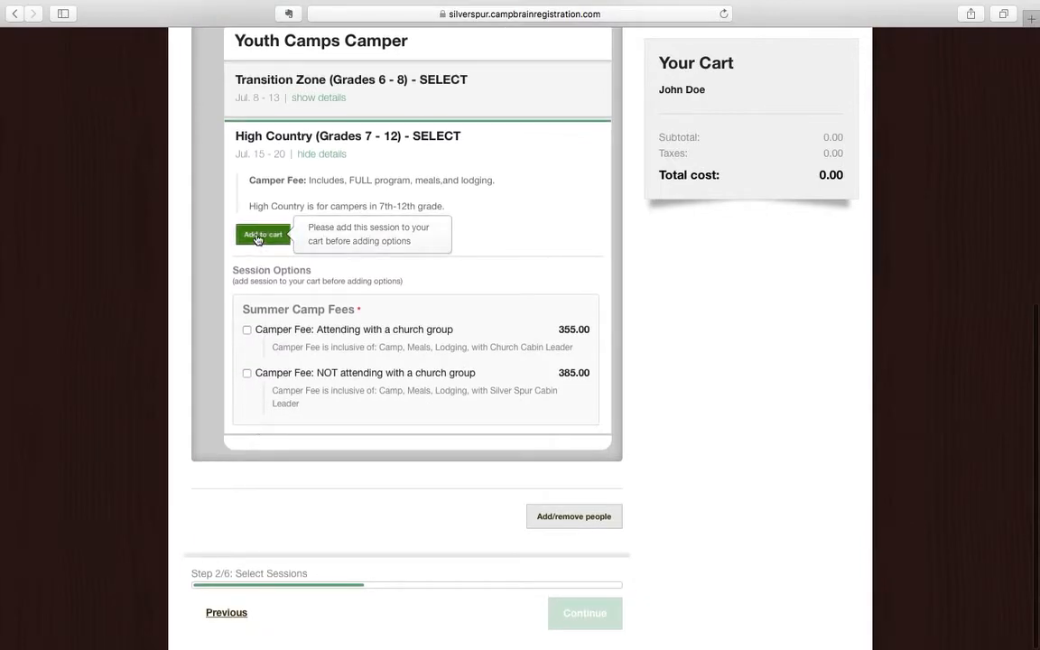
left_click(255, 236)
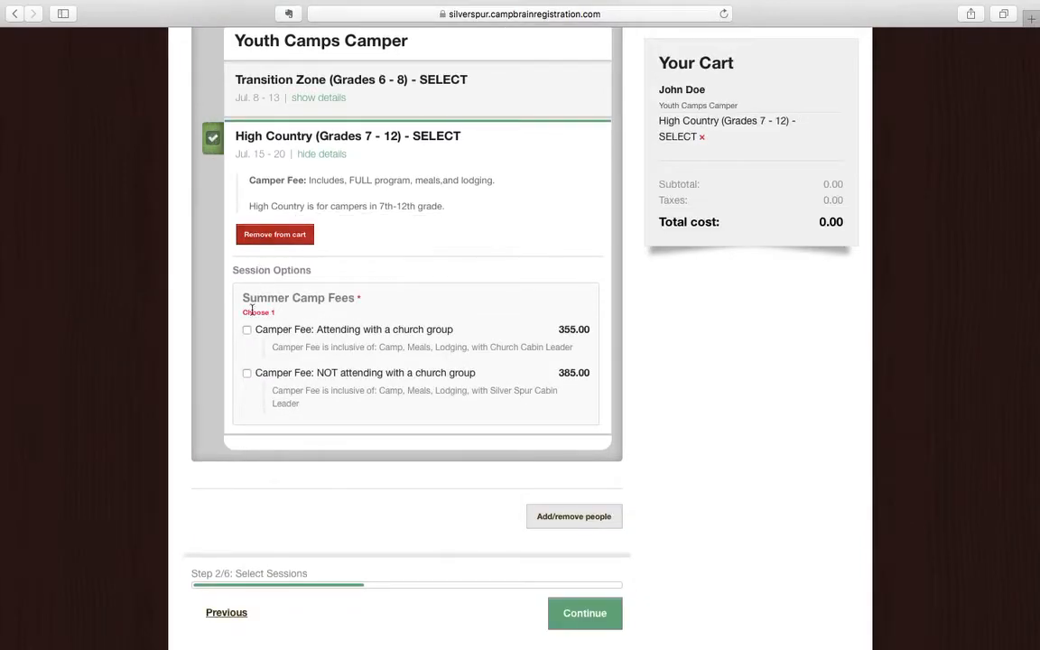
left_click(246, 331)
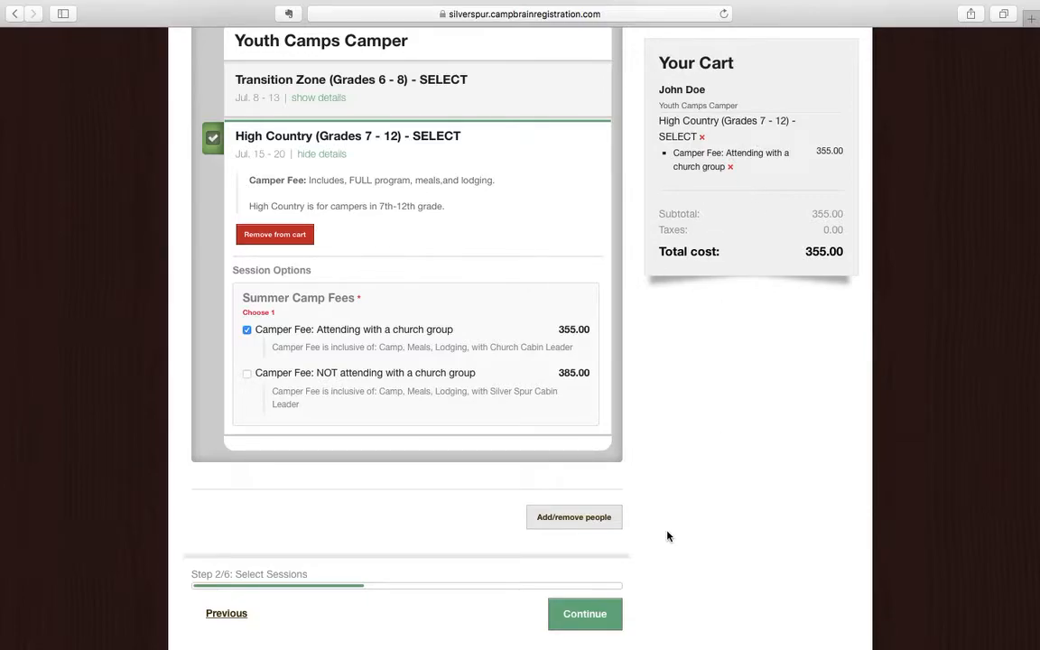
scroll(668, 536, "up", 2)
scroll(668, 537, "down", 2)
Continue to Step 3/6 Fill out Forms and open the Household Form.
left_click(596, 614)
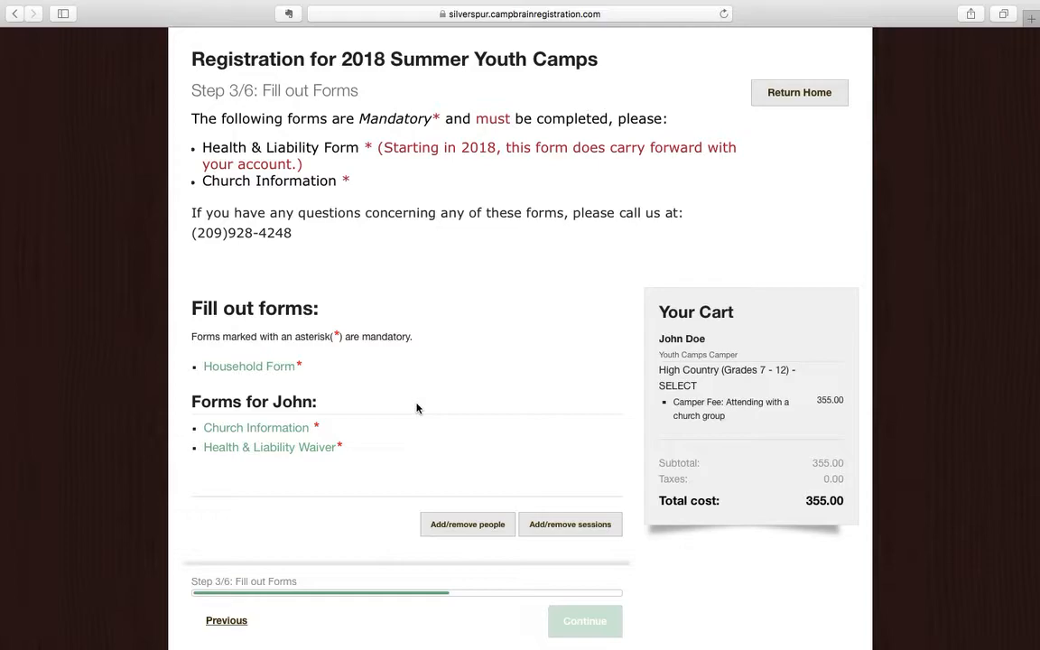
left_click(244, 367)
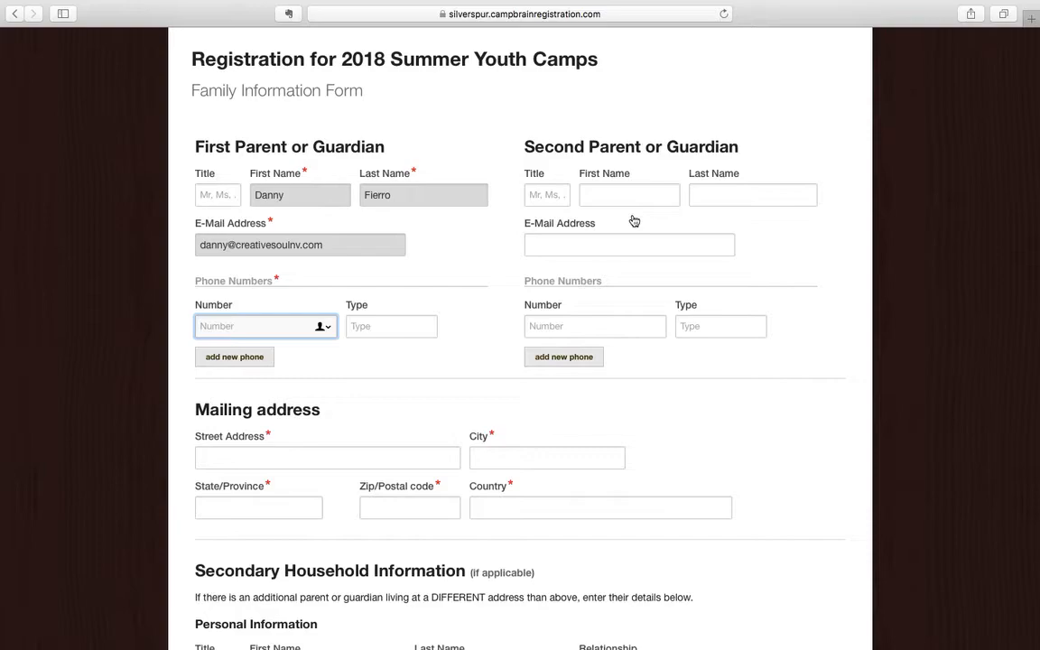
Enter the household phone number and the full mailing address: street, city, state, zip, country.
type("7755551212")
scroll(432, 443, "down", 2)
left_click(373, 355)
type("123 ")
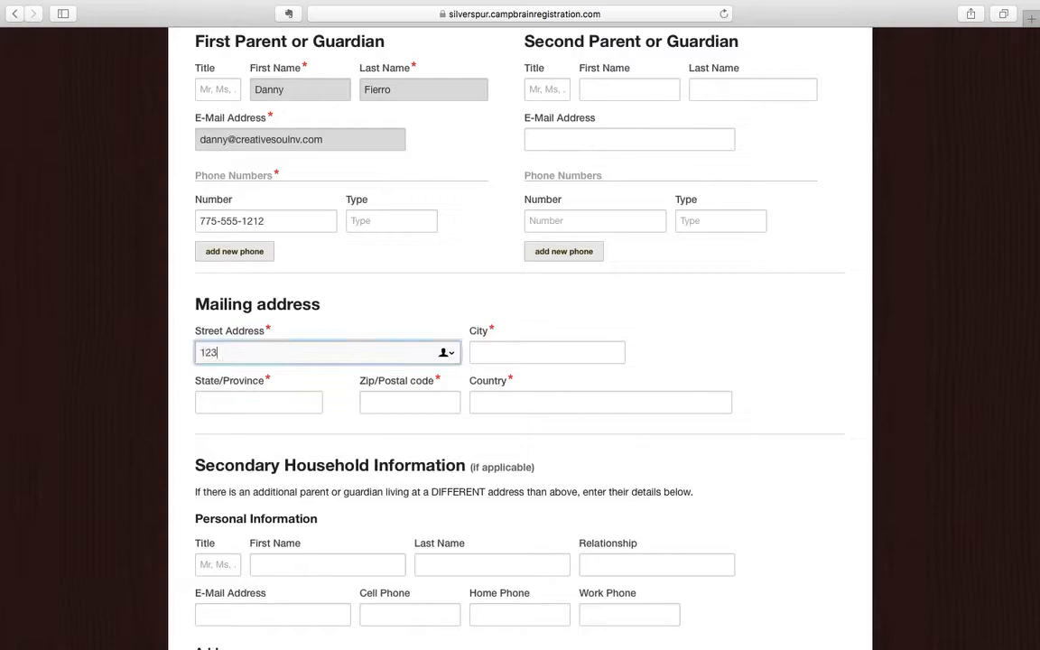
type("Main St")
key("Tab")
type("Reno")
key("Tab")
type("NV")
key("Tab")
type("89509")
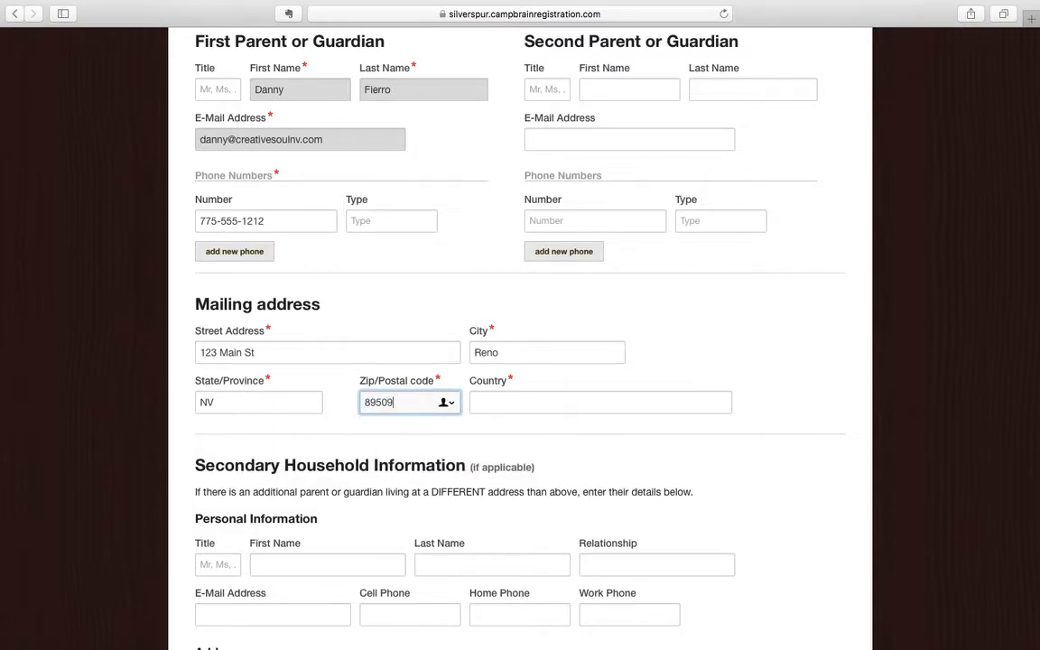
key("Tab")
type("USA")
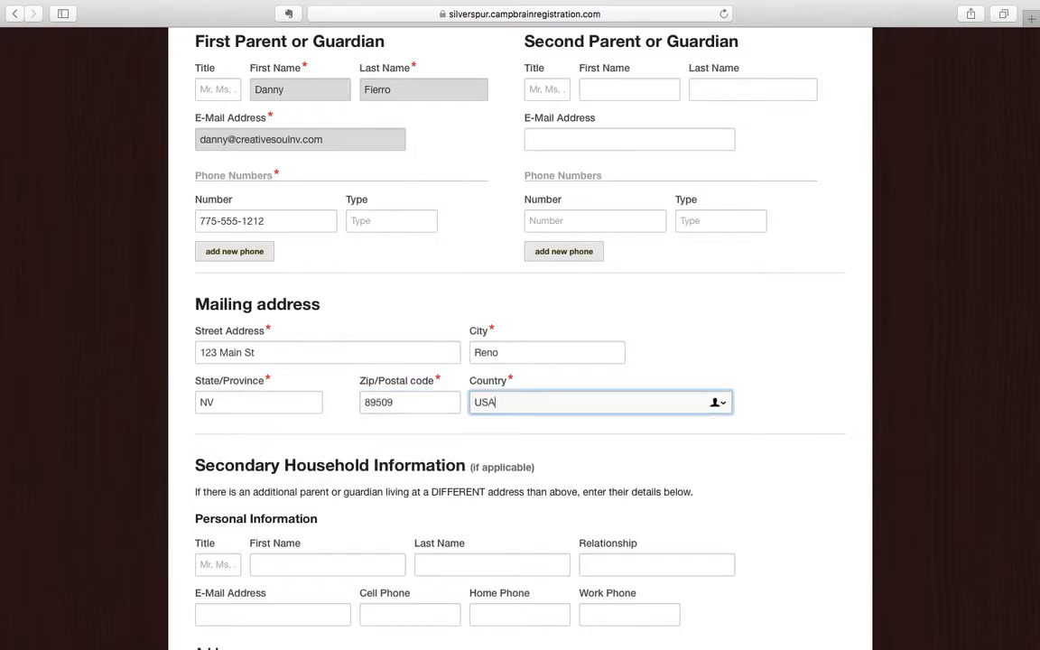
Give emergency contact #1 a full name, relationship Father, and a cell phone number.
scroll(242, 406, "down", 5)
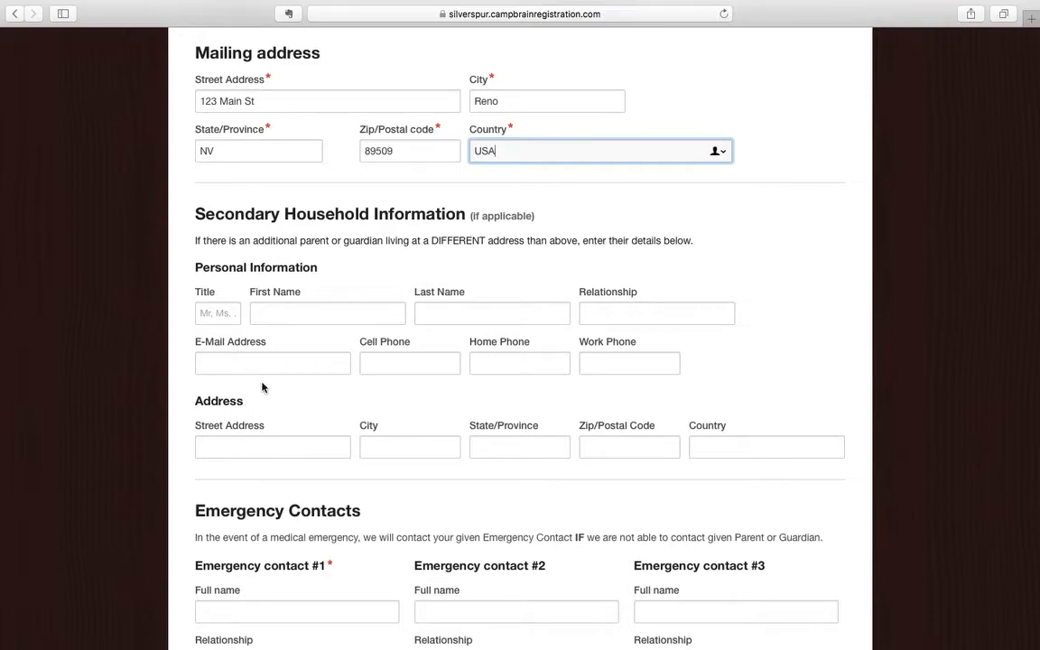
scroll(322, 420, "down", 2)
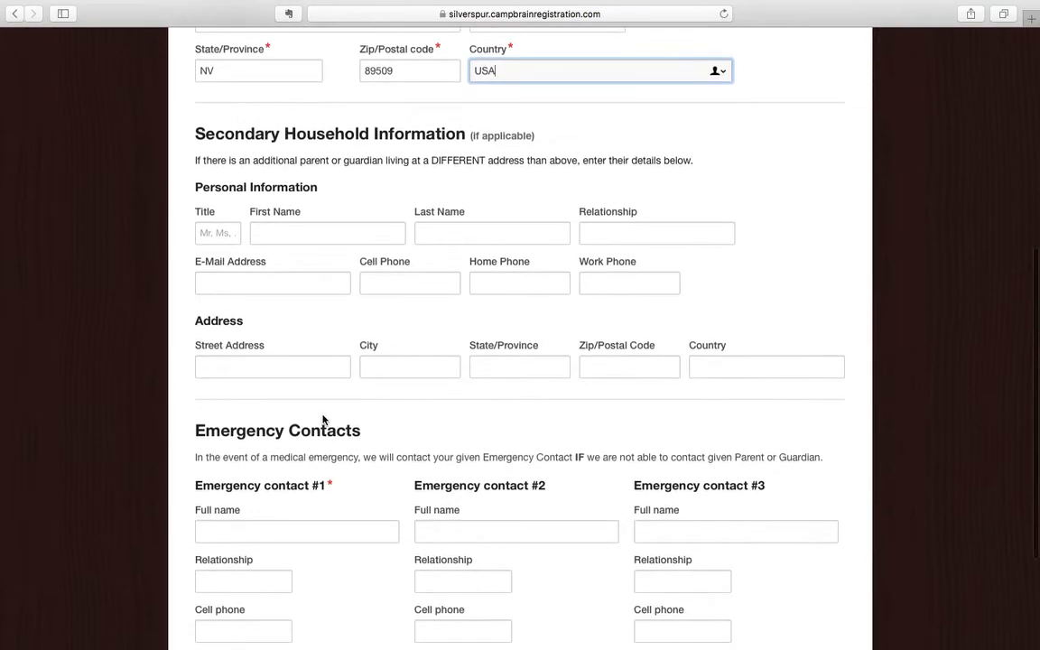
scroll(322, 420, "down", 5)
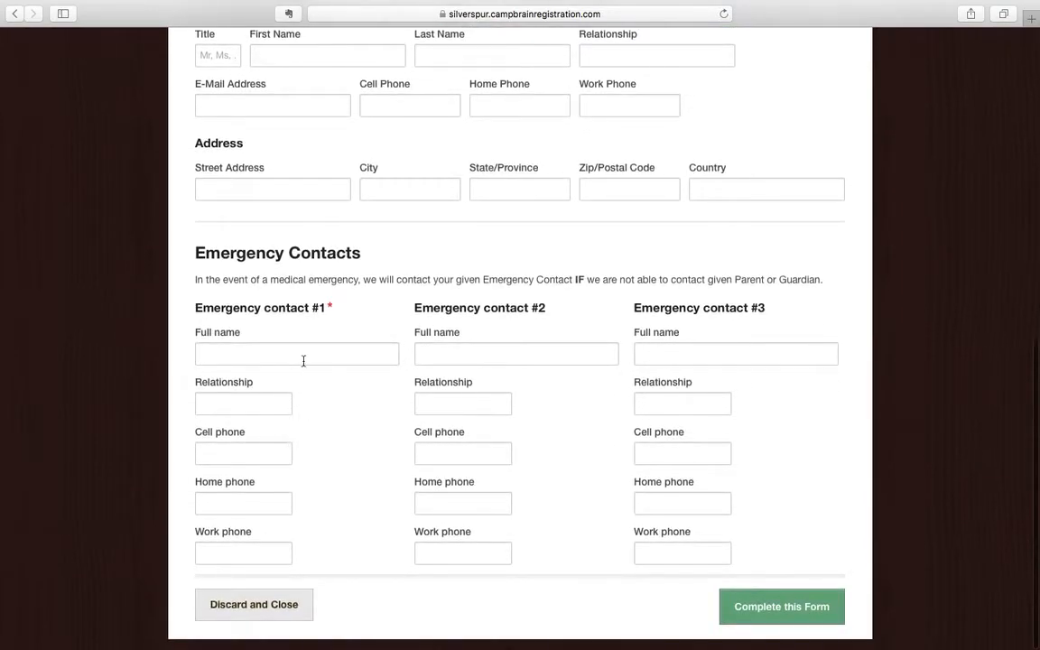
left_click(307, 358)
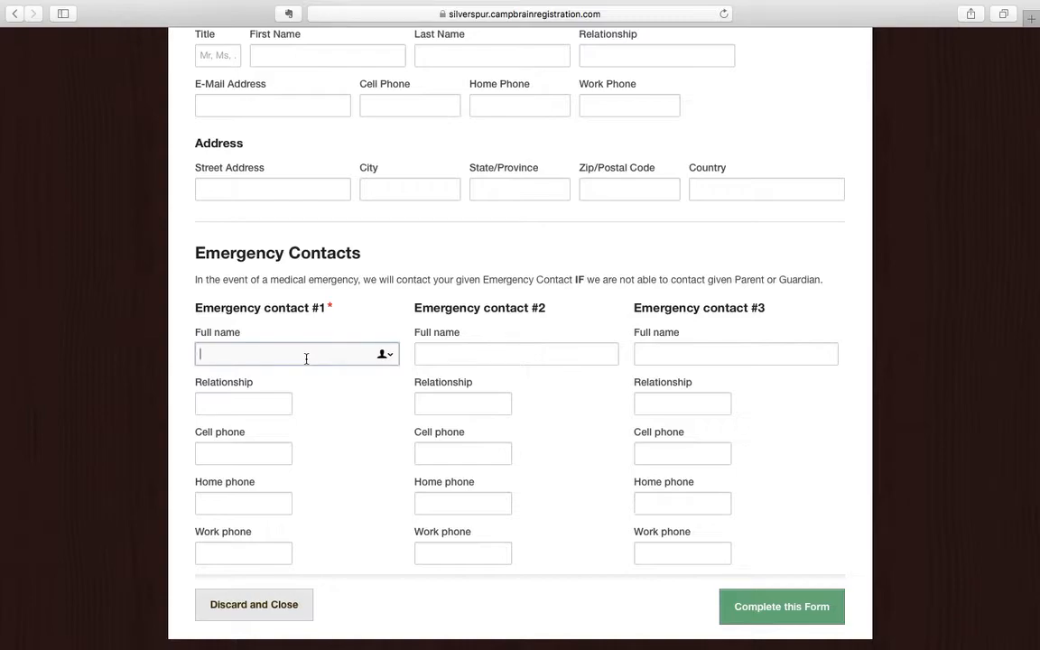
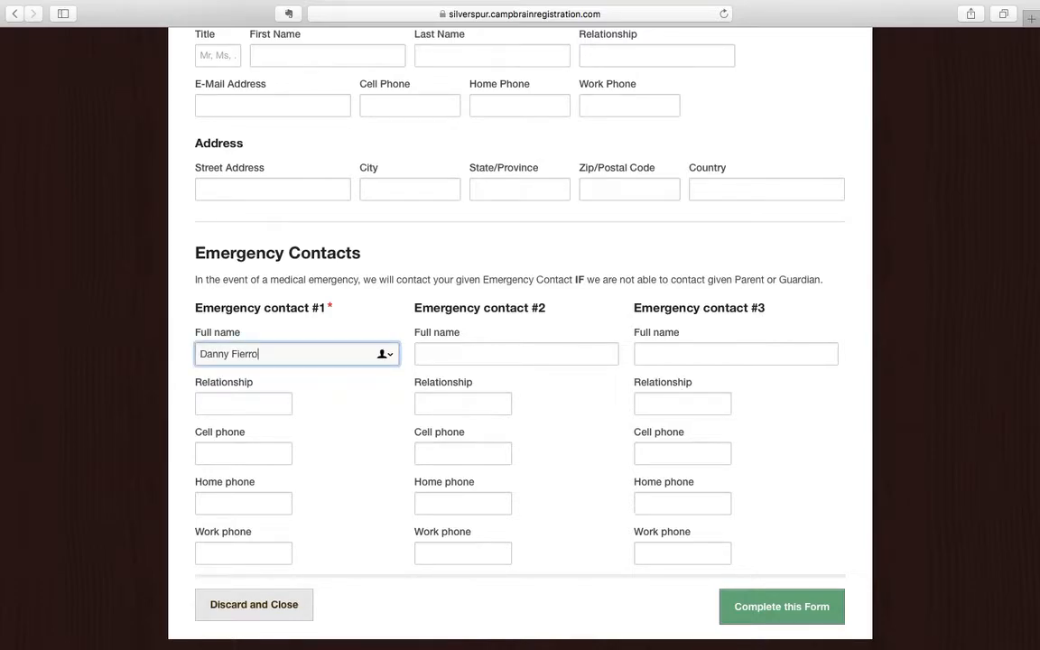
key("Tab")
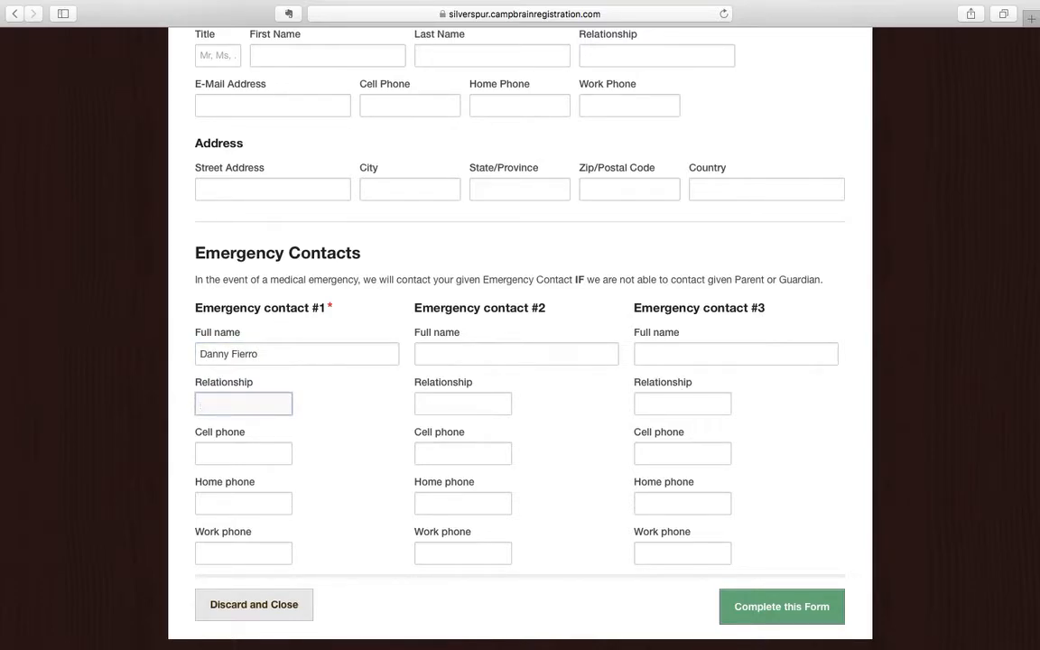
type("Father")
key("Tab")
type("77513")
key("BackSpace")
key("BackSpace")
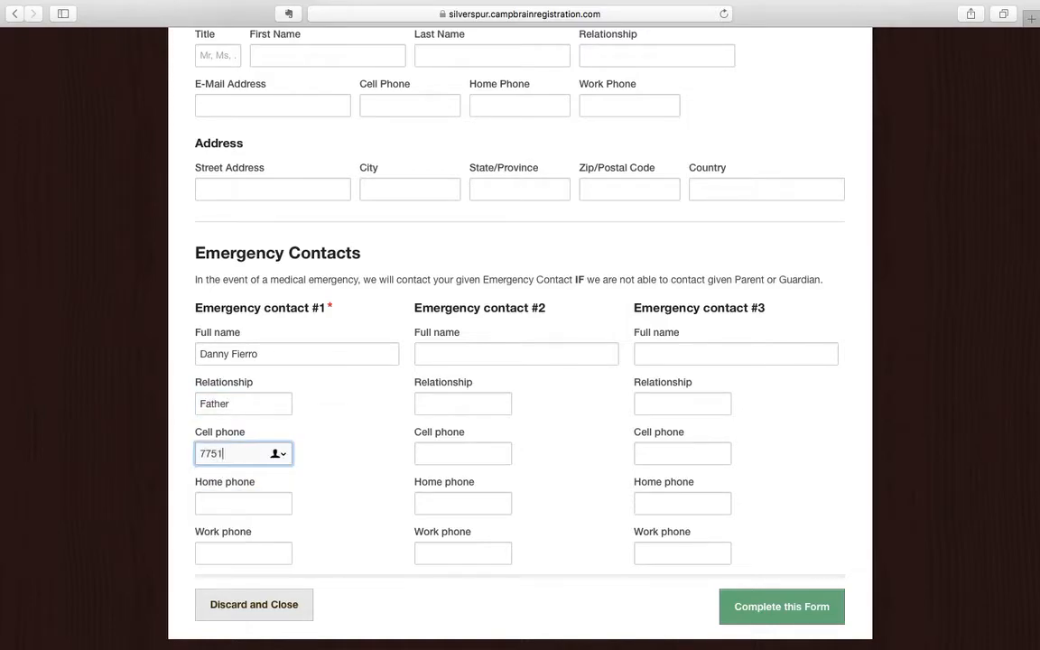
type("555-1212")
key("Tab")
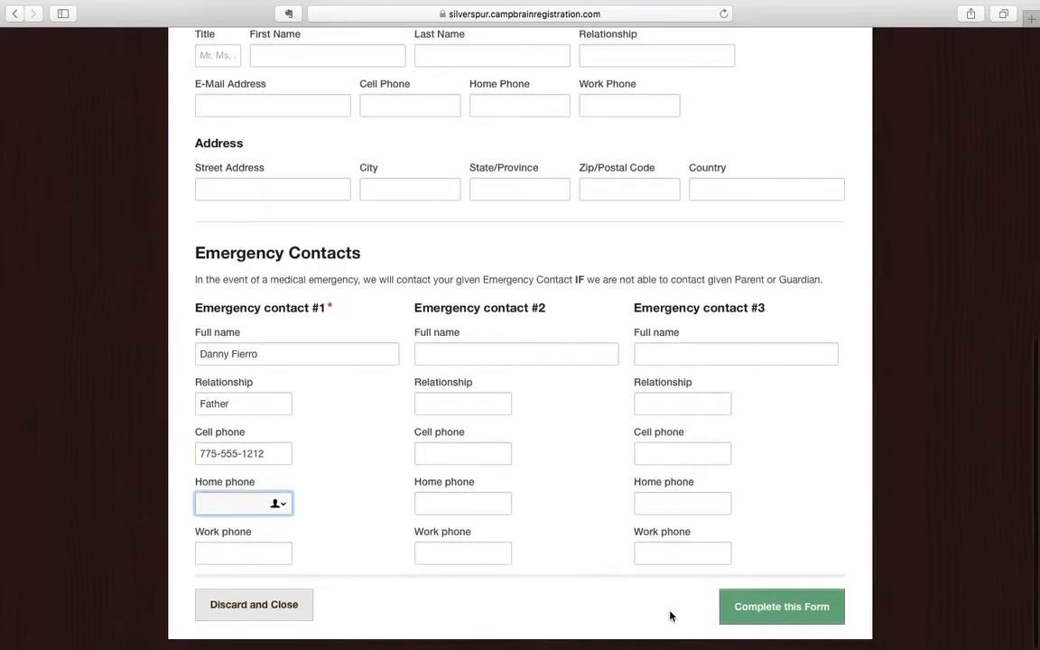
Fix the phone type error by entering Mobile, then resubmit the Household Form.
left_click(766, 608)
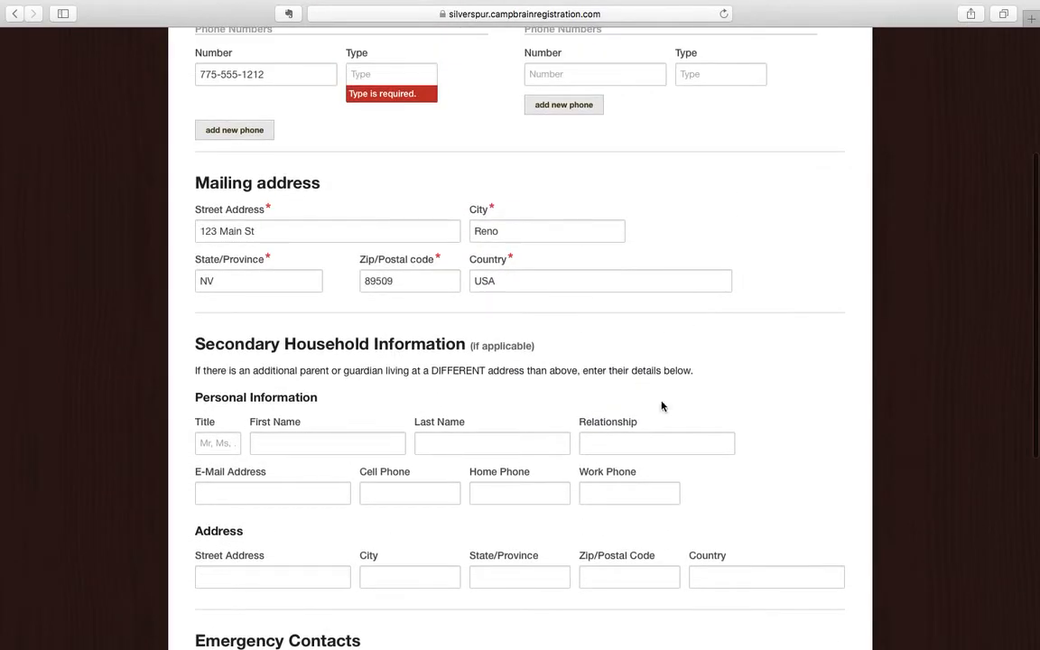
scroll(505, 242, "up", 2)
left_click(382, 150)
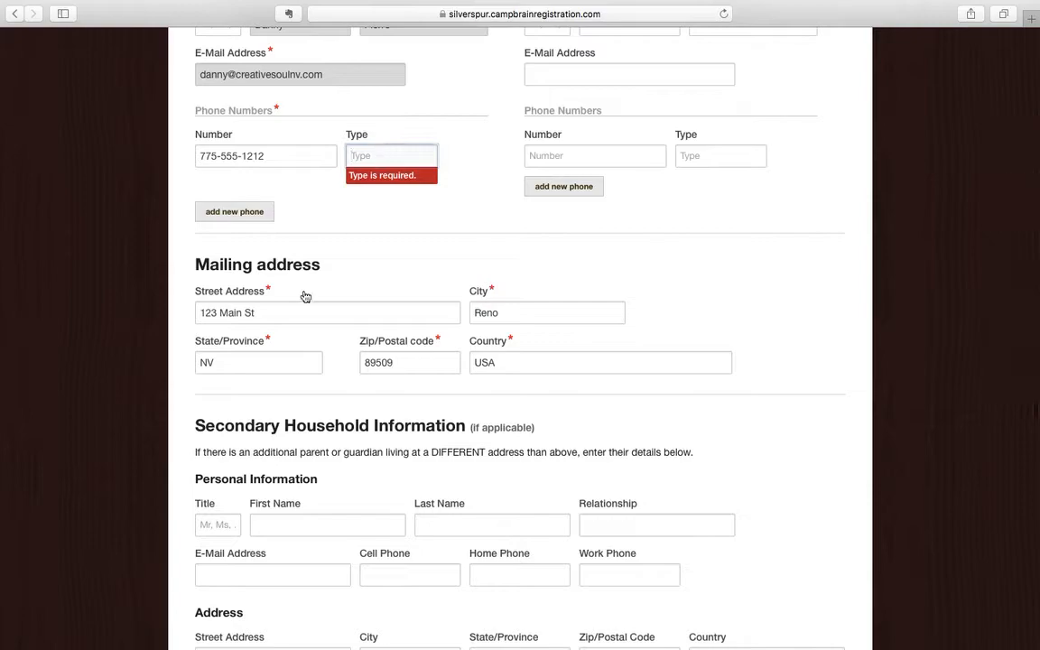
type("Mobile")
scroll(684, 366, "down", 3)
scroll(684, 365, "down", 4)
scroll(683, 365, "up", 5)
scroll(683, 366, "down", 7)
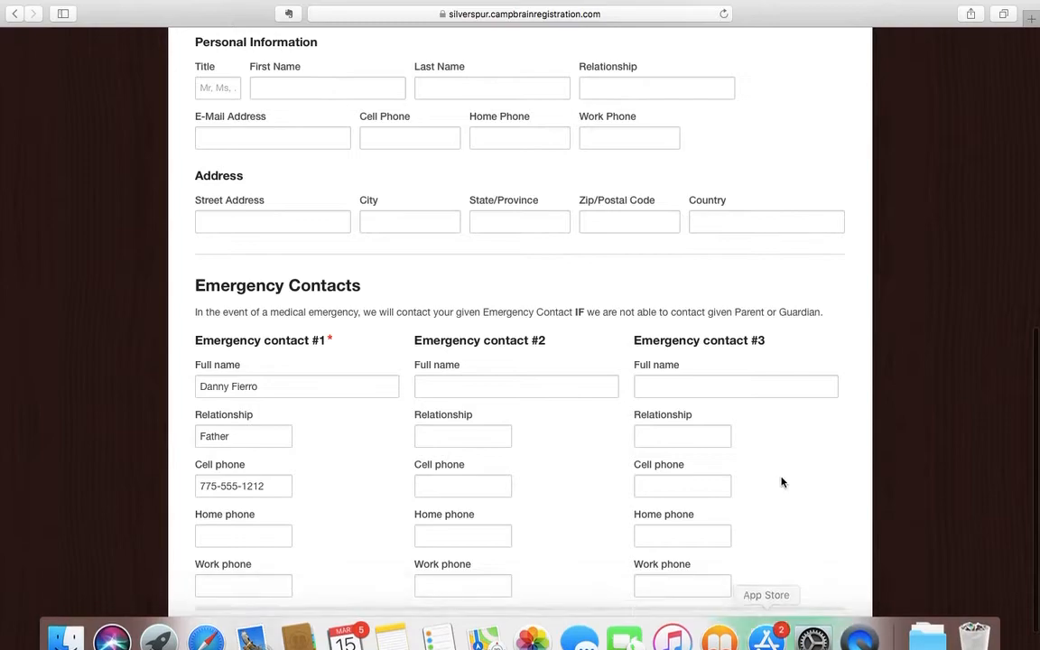
scroll(782, 506, "down", 2)
left_click(768, 604)
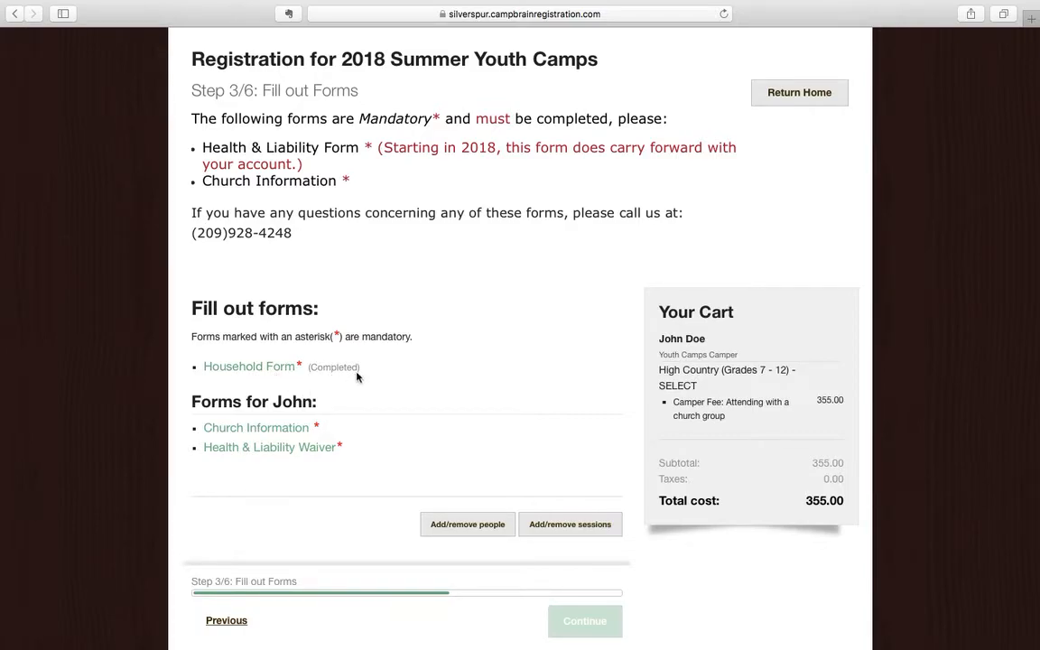
Set John's church to The Bridge Reno with church city Reno and submit the form.
left_click(280, 430)
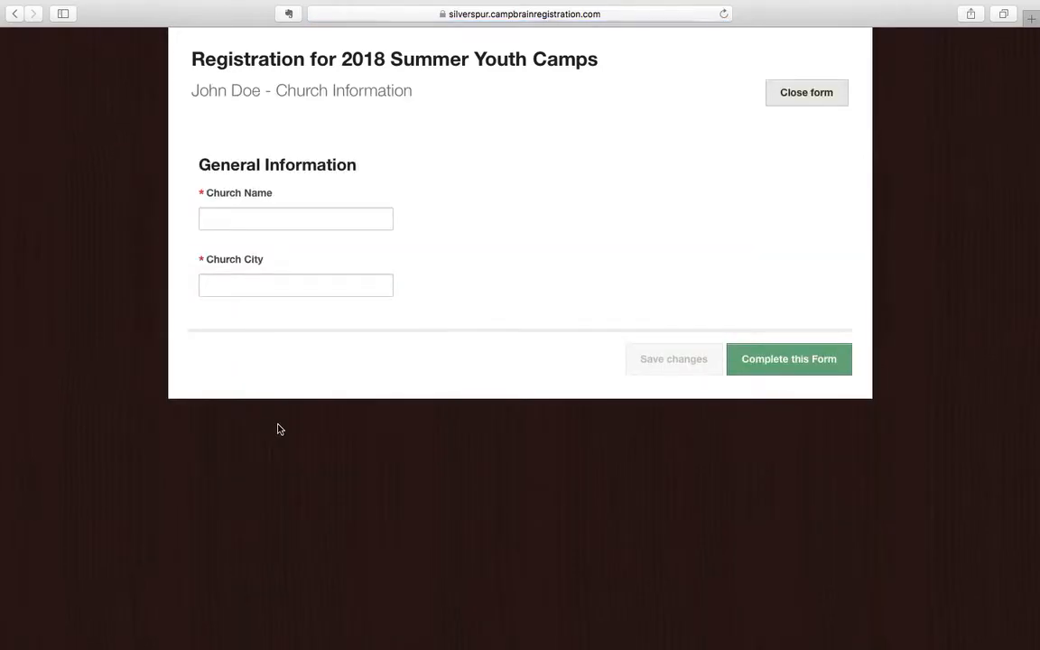
left_click(314, 220)
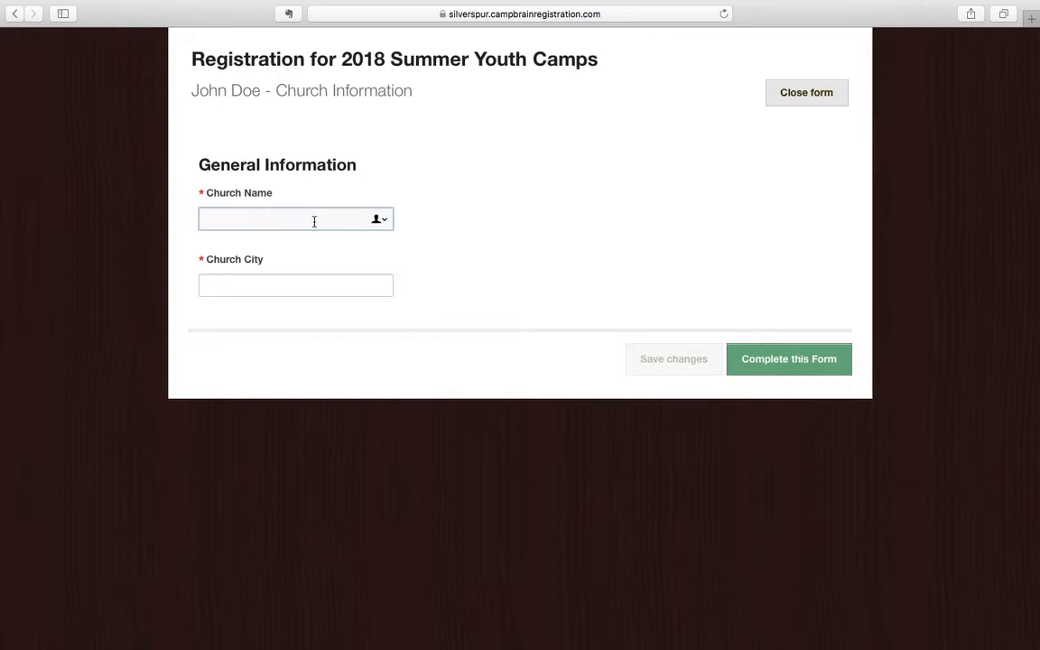
type("The Br")
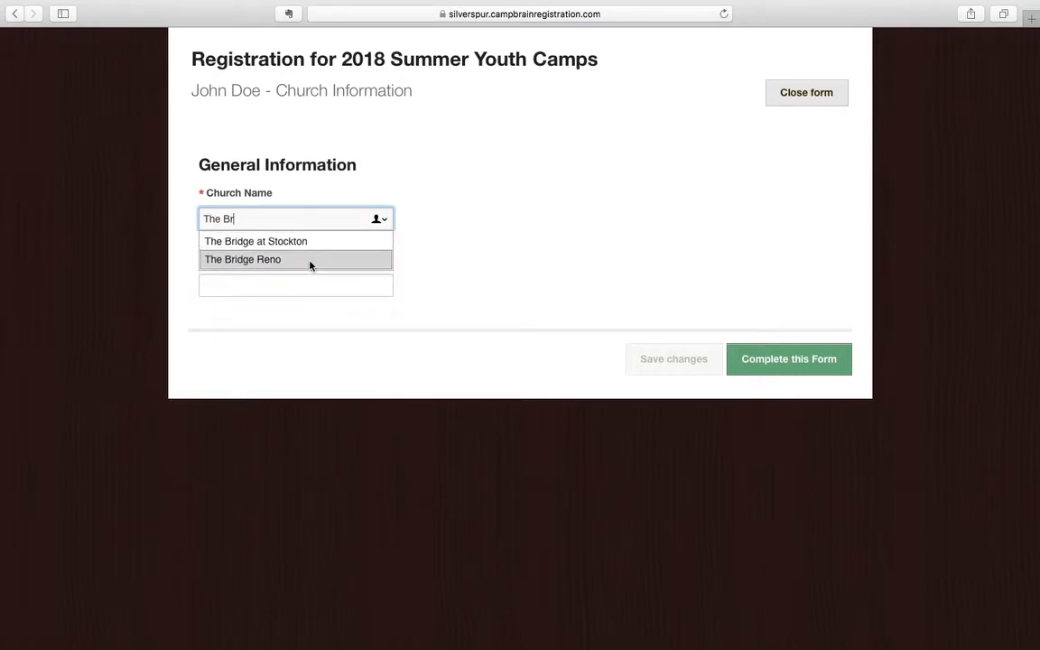
left_click(275, 261)
left_click(274, 285)
type("Reno,")
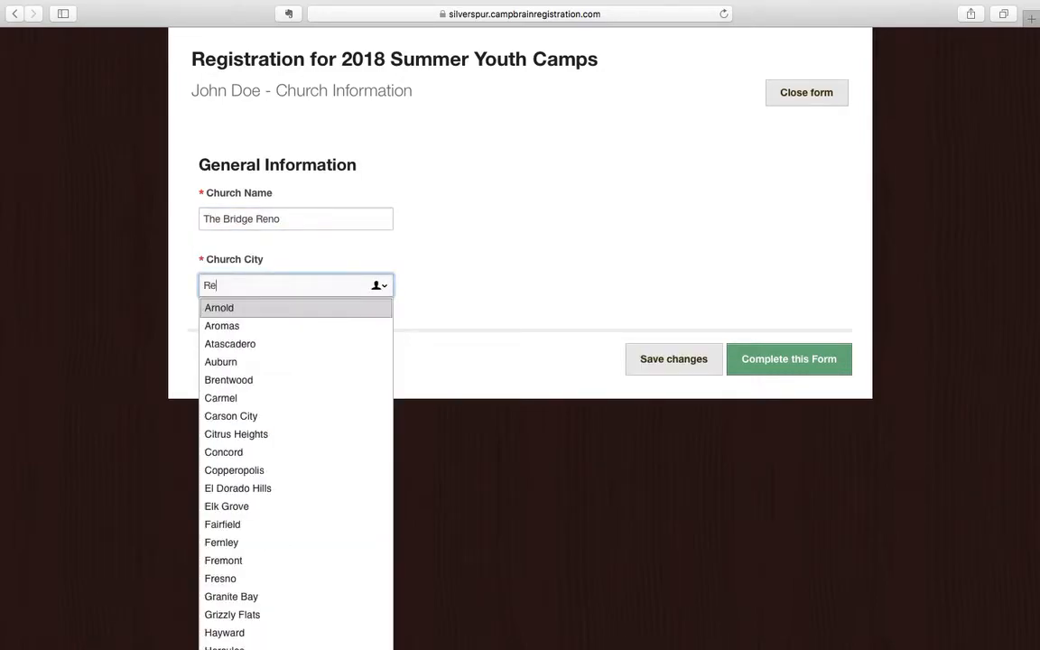
key("BackSpace")
key("BackSpace")
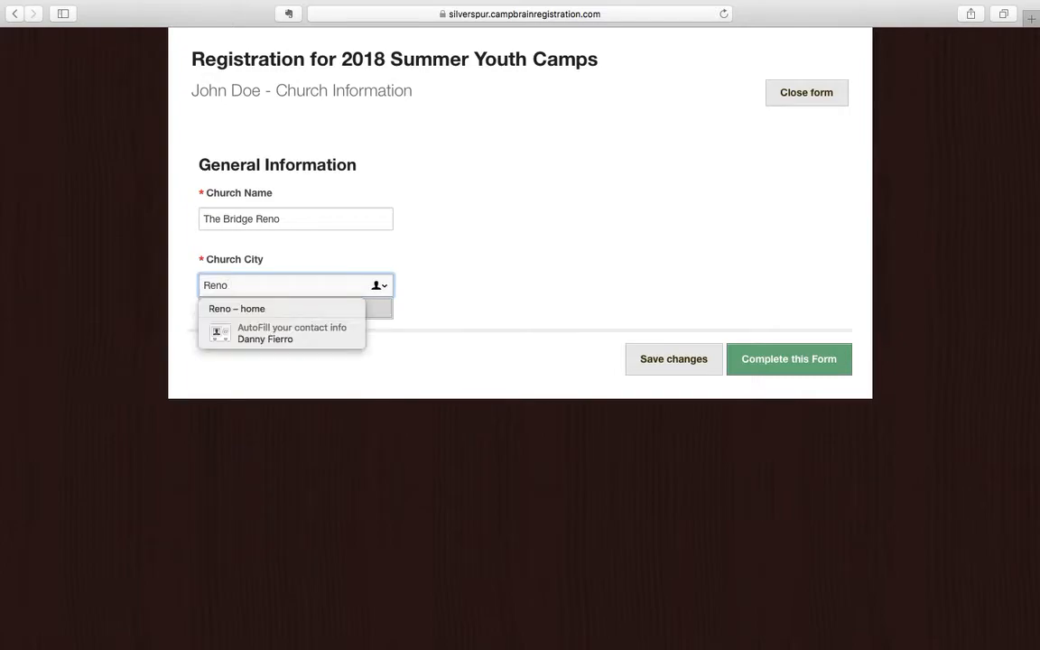
left_click(775, 364)
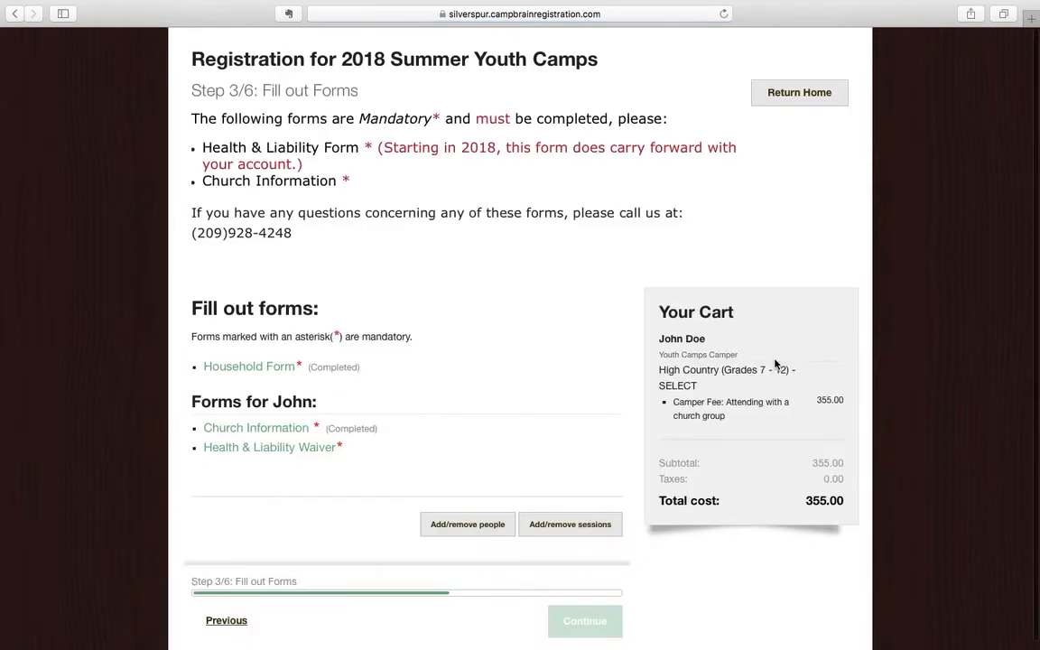
In the Health & Liability Waiver, answer No to allergies, EpiPen and dietary restrictions, then advance.
scroll(405, 376, "down", 1)
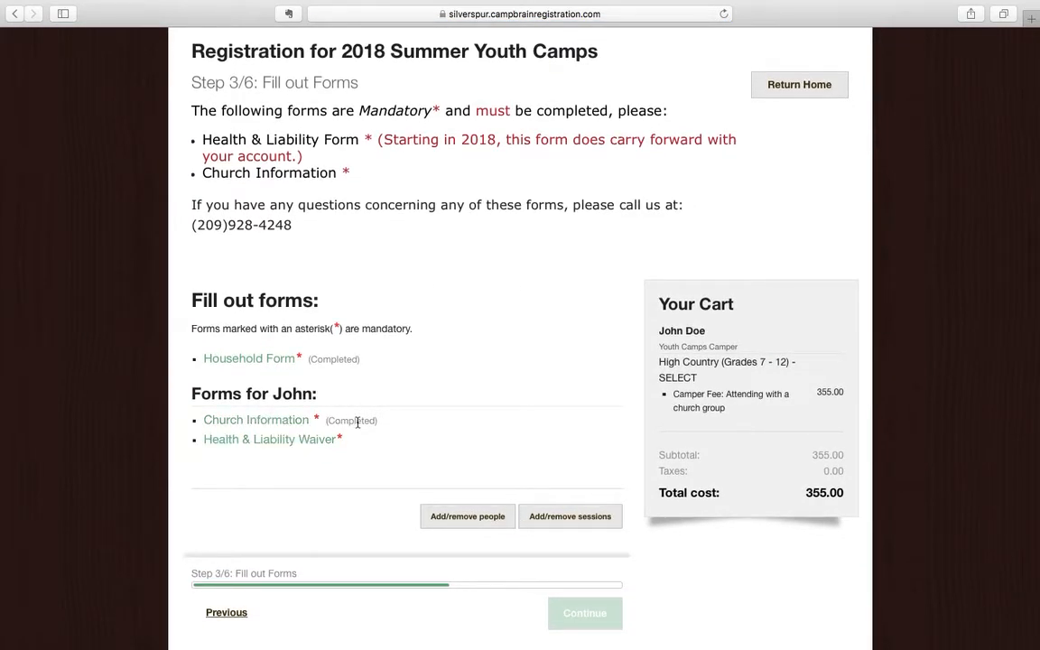
left_click(317, 445)
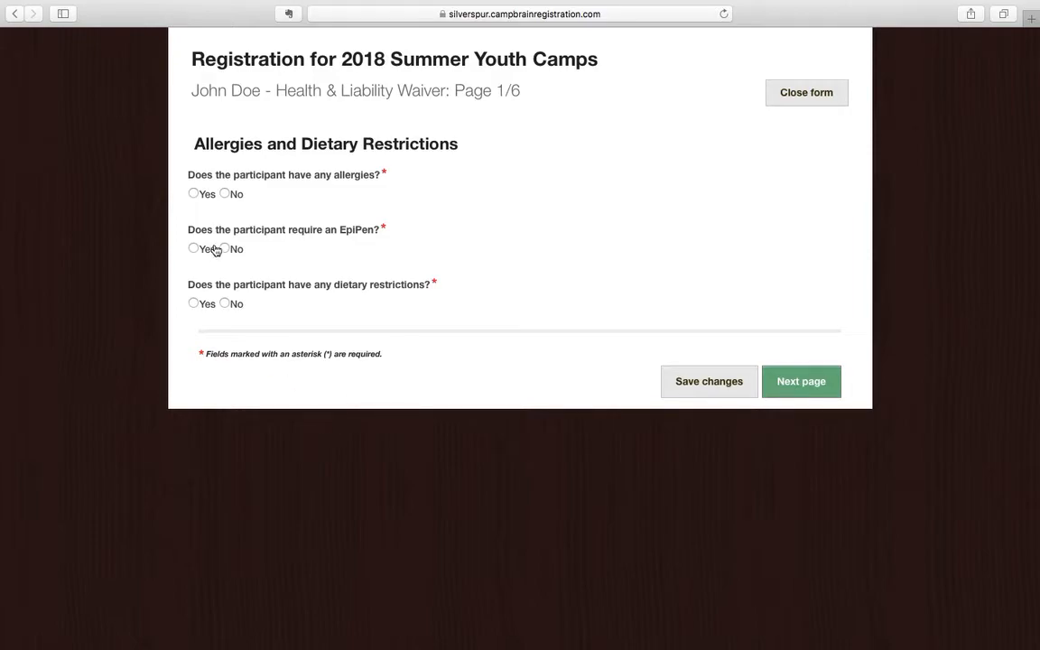
left_click(225, 193)
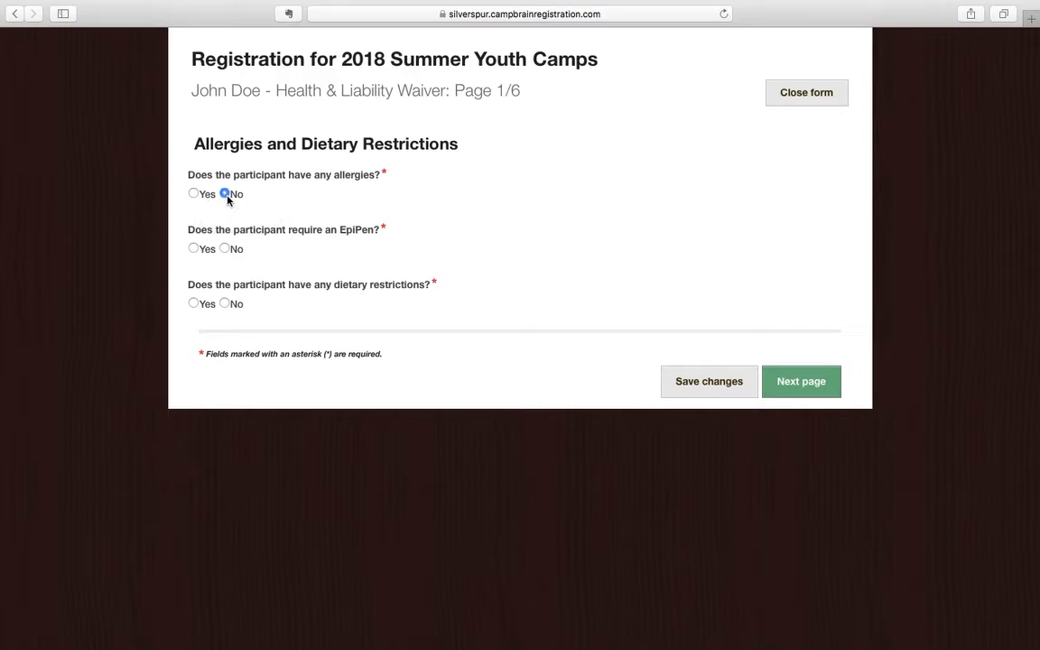
left_click(227, 250)
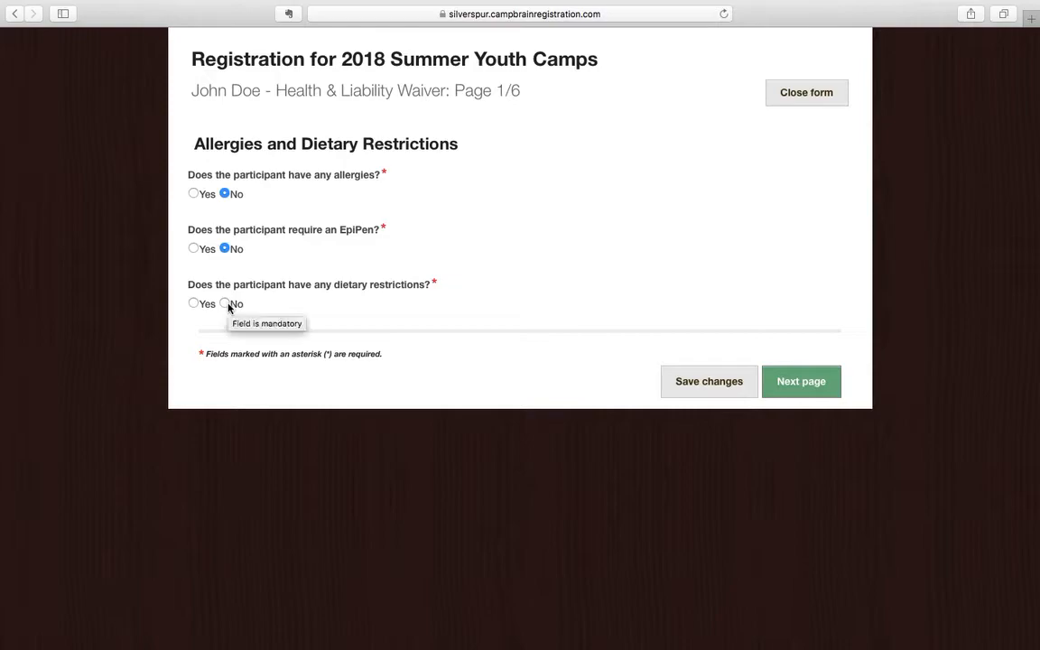
left_click(194, 303)
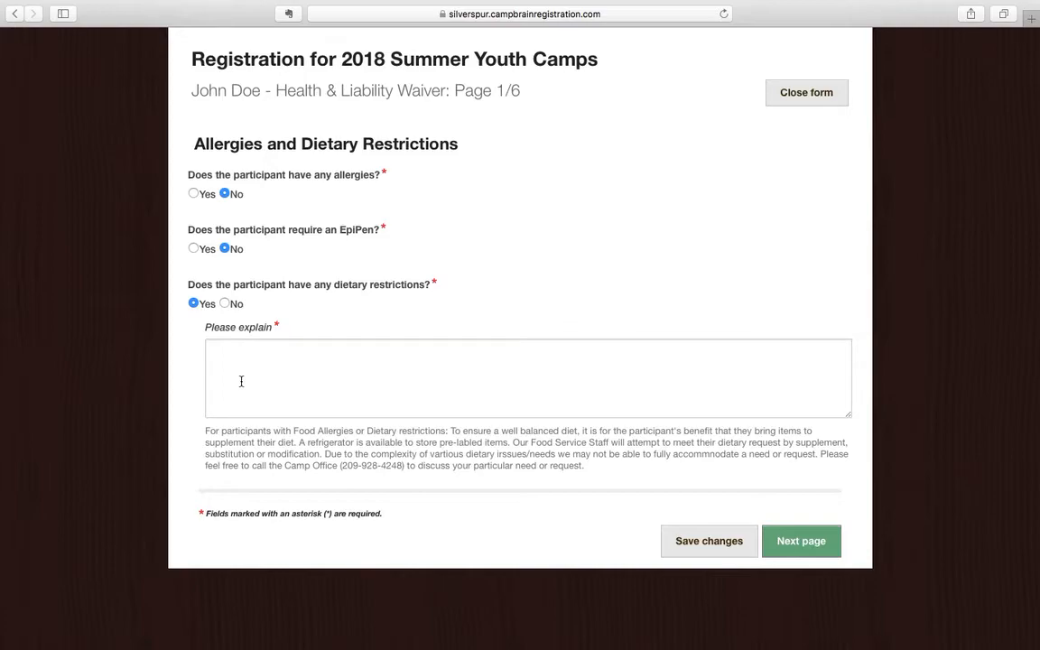
left_click(226, 304)
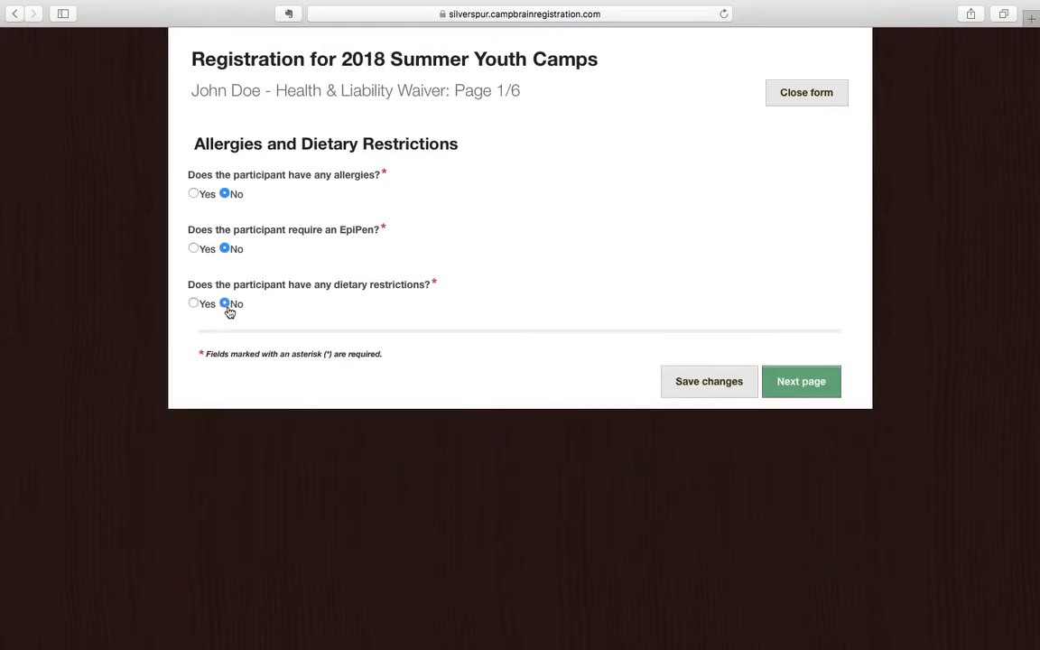
left_click(801, 382)
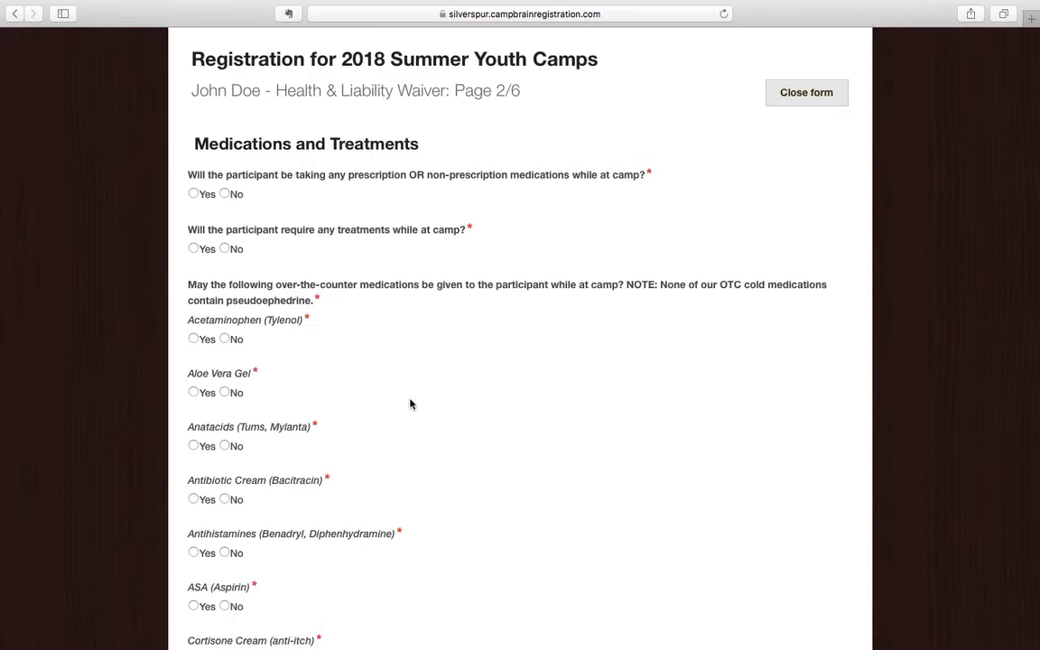
On waiver page 2/6, set both prescription medications and treatments to No.
scroll(410, 404, "down", 2)
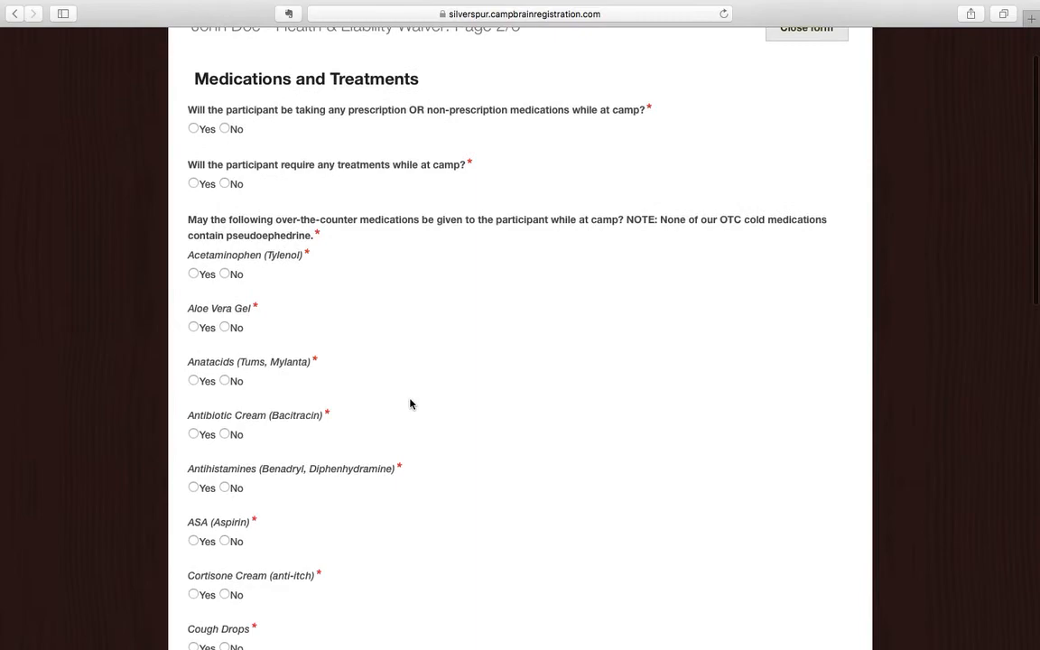
scroll(410, 404, "up", 2)
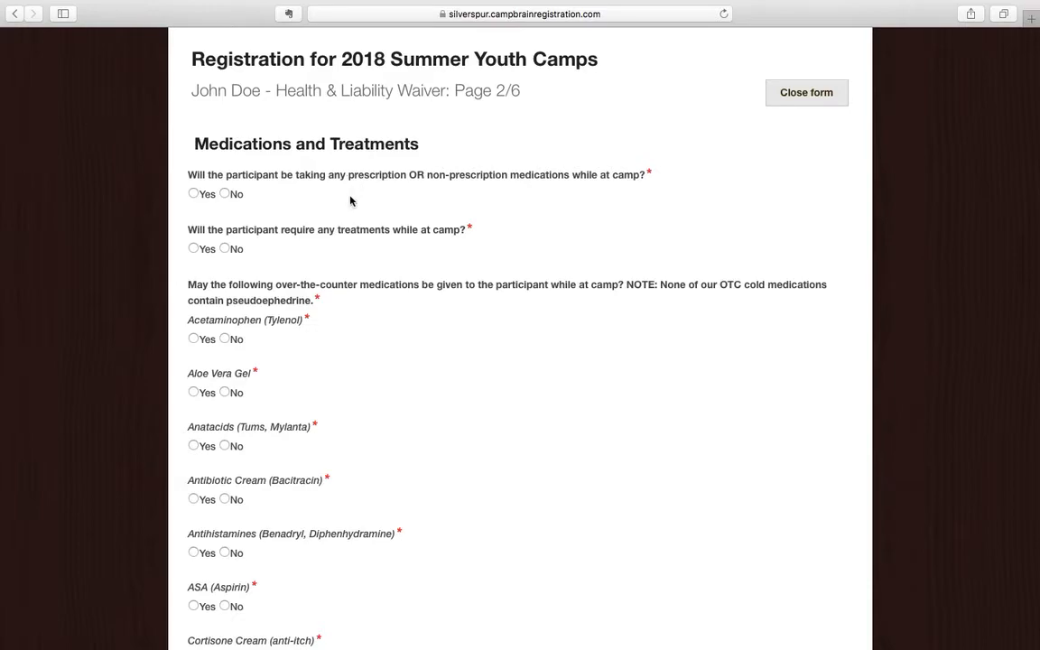
left_click(193, 194)
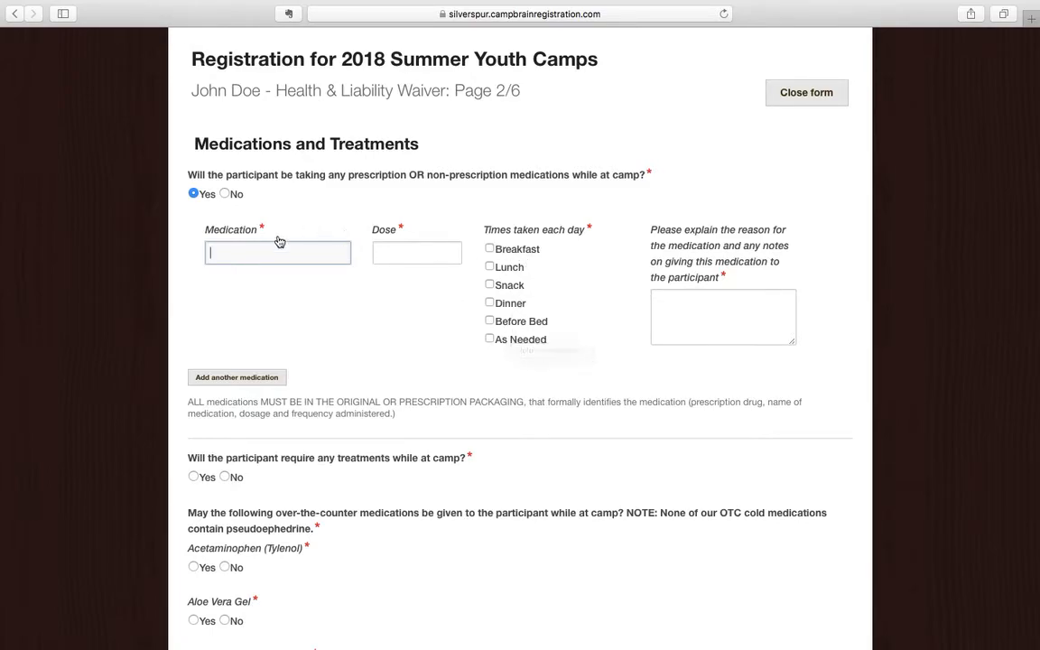
left_click(225, 194)
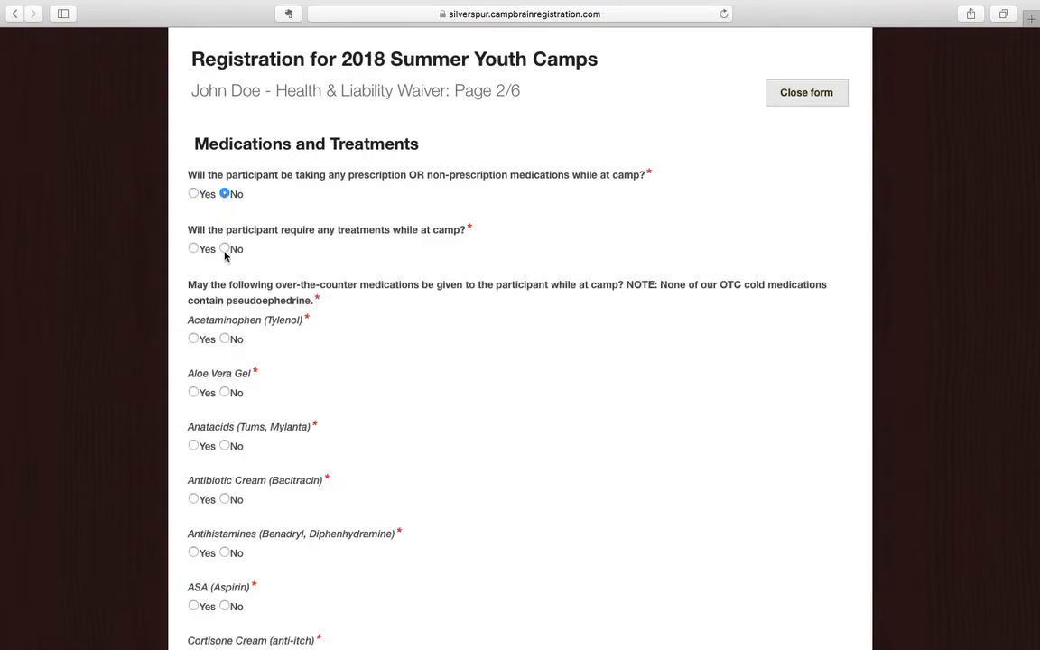
left_click(193, 249)
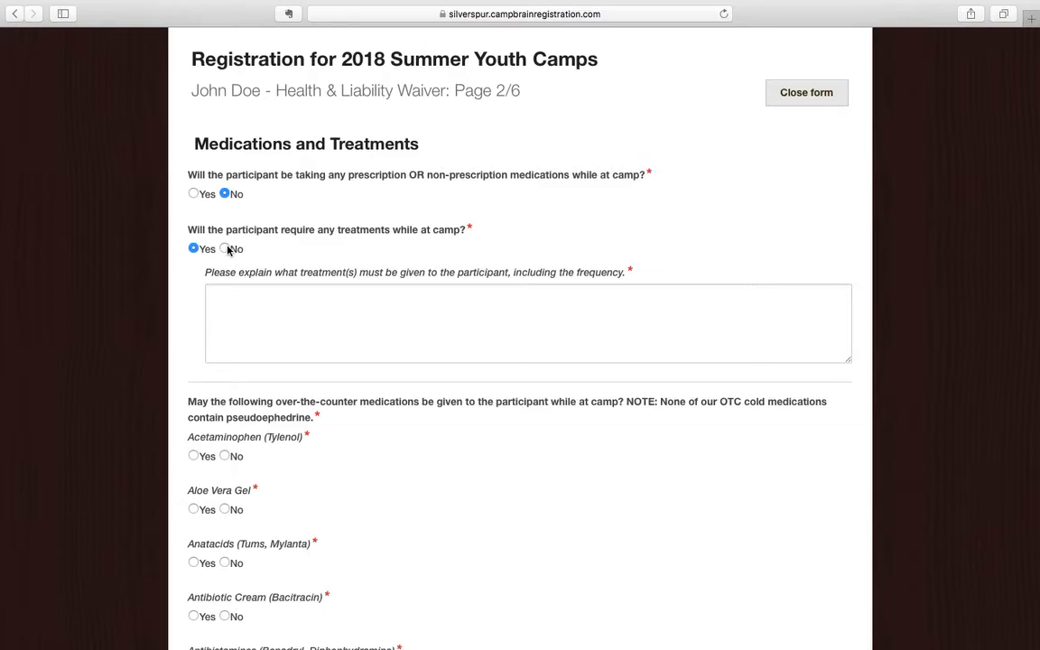
left_click(225, 249)
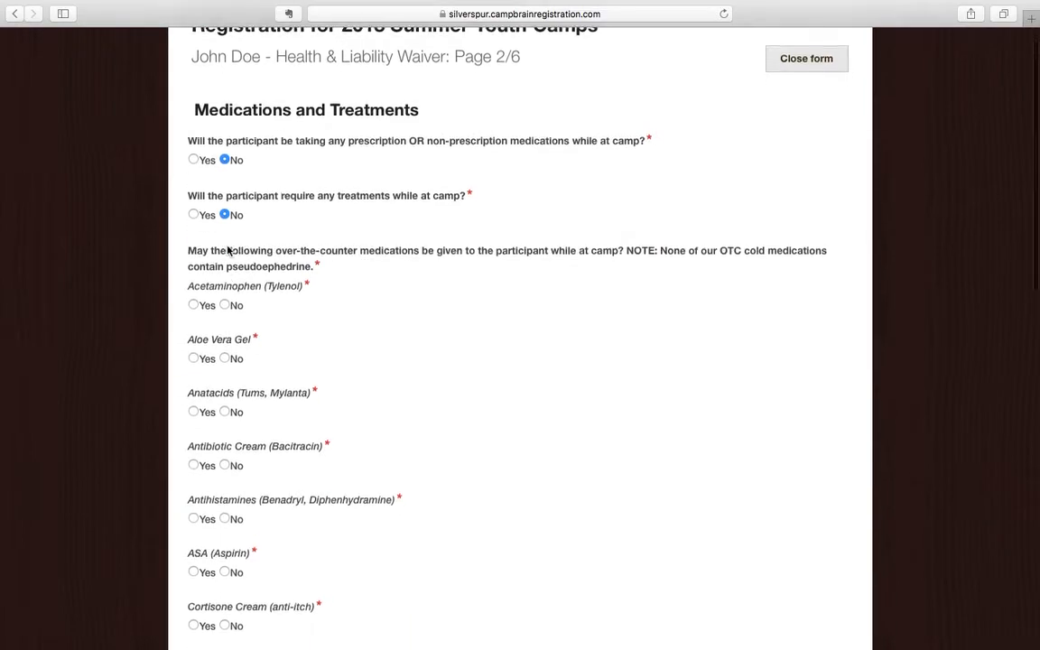
Answer No for Acetaminophen, Aloe Vera Gel, Antacids, Antibiotic Cream, Antihistamines and ASA.
scroll(230, 253, "down", 3)
left_click(225, 260)
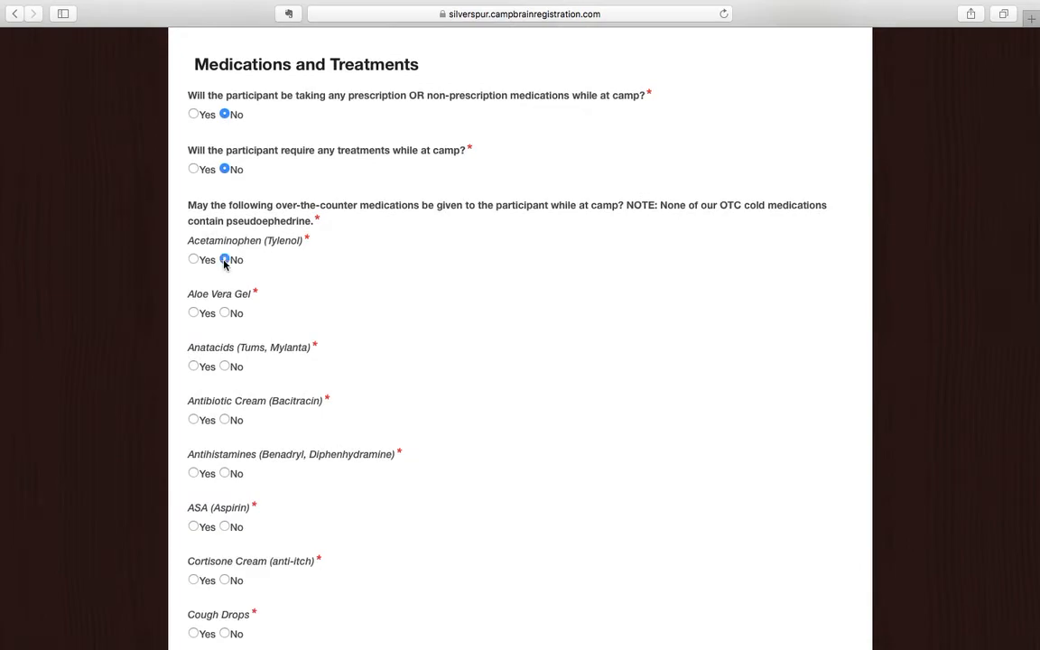
left_click(224, 314)
scroll(226, 314, "down", 2)
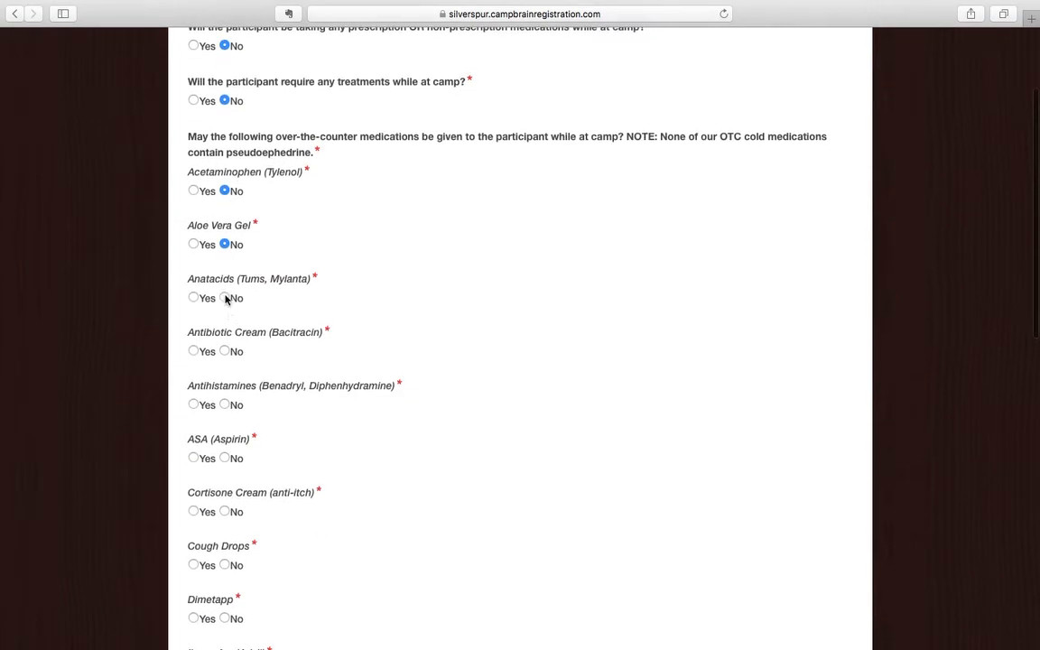
left_click(225, 297)
scroll(225, 298, "down", 2)
left_click(225, 290)
scroll(227, 292, "down", 2)
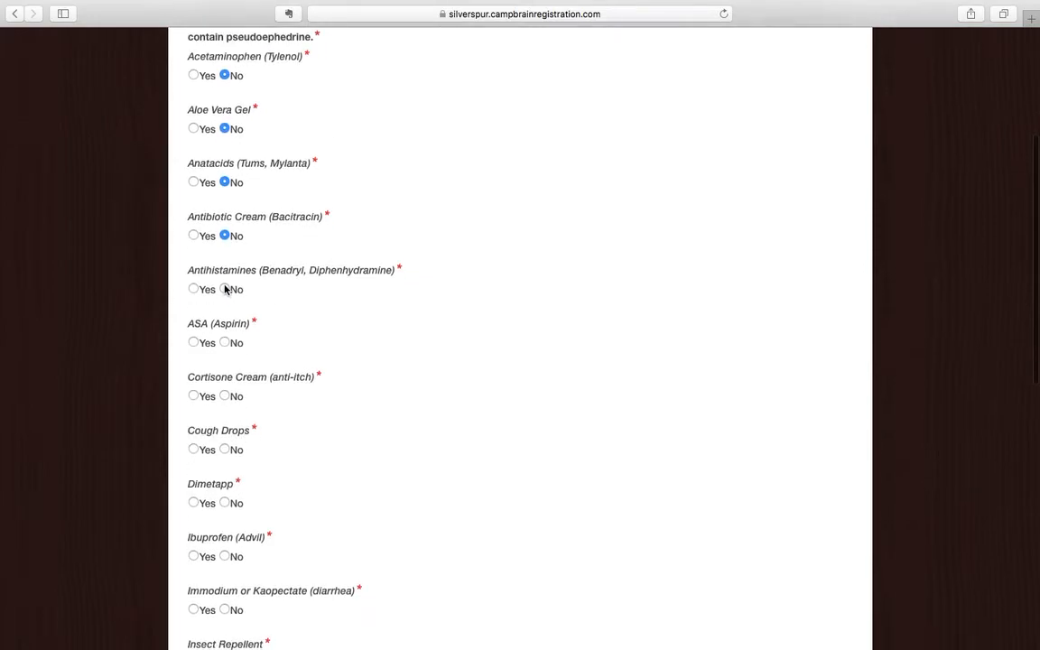
left_click(225, 290)
scroll(224, 290, "down", 3)
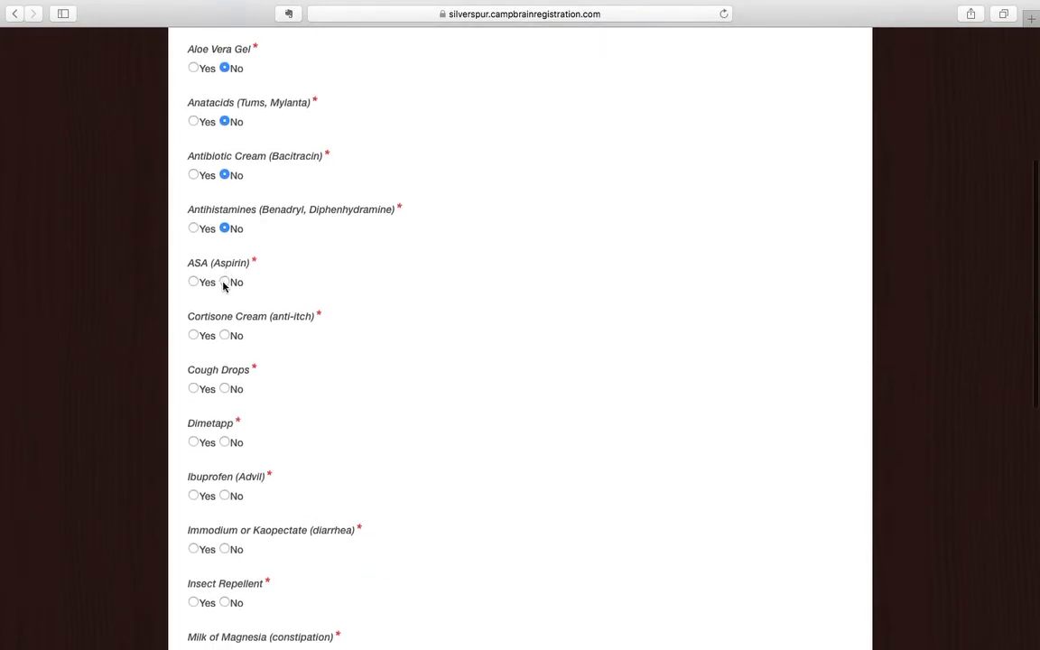
left_click(224, 281)
scroll(225, 283, "down", 2)
scroll(224, 287, "down", 1)
Answer No for Cortisone Cream, Cough Drops, Dimetapp, Immodium, Pepto-Bismol, Phillips, Robitussin, Sucrets and Sunscreen.
left_click(225, 276)
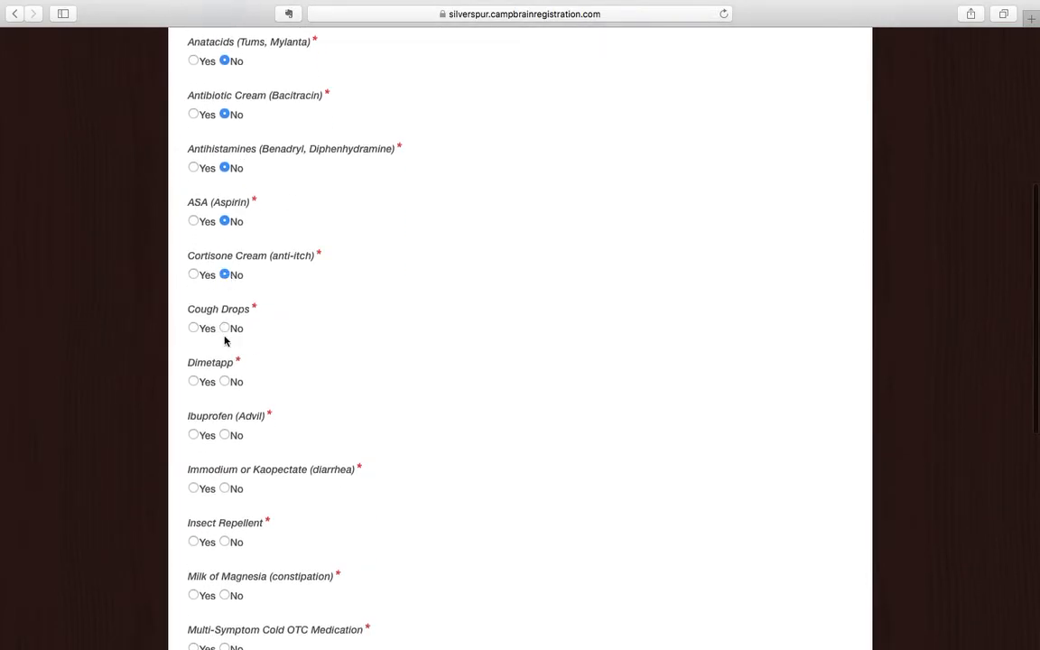
left_click(225, 329)
scroll(228, 333, "down", 2)
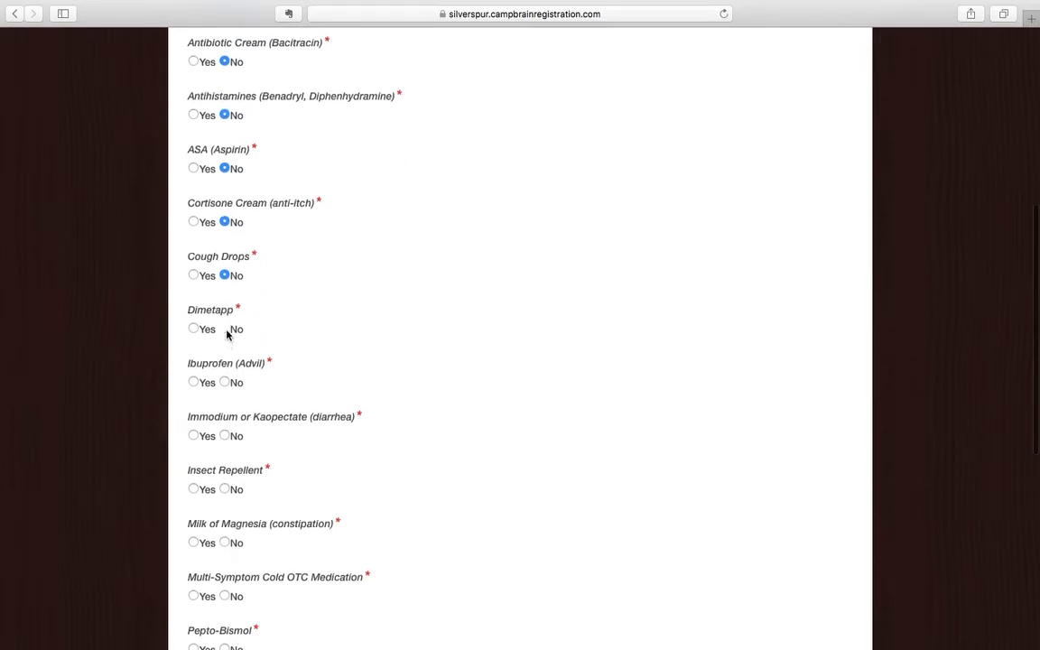
left_click(225, 327)
scroll(228, 332, "down", 1)
scroll(228, 336, "down", 1)
scroll(227, 342, "down", 2)
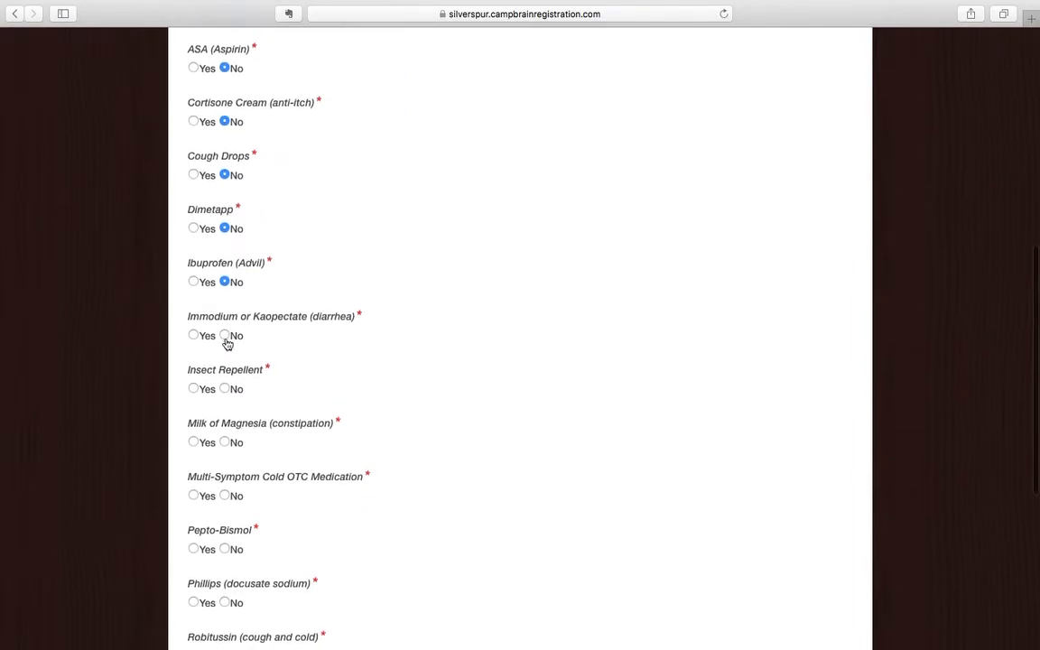
left_click(227, 340)
scroll(227, 342, "down", 2)
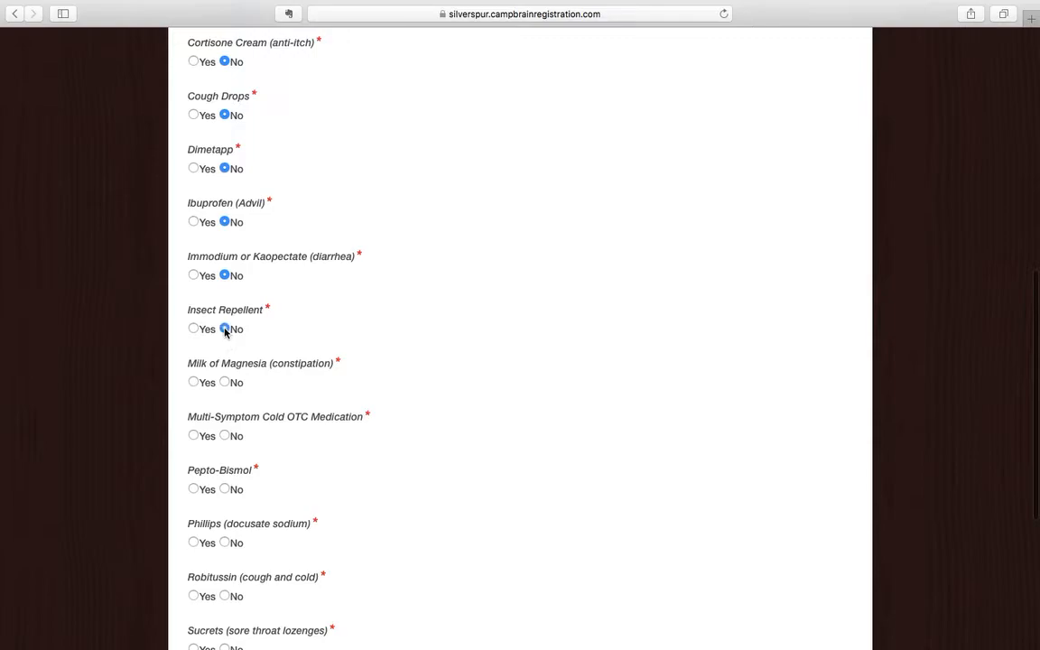
scroll(226, 332, "down", 2)
scroll(225, 330, "down", 2)
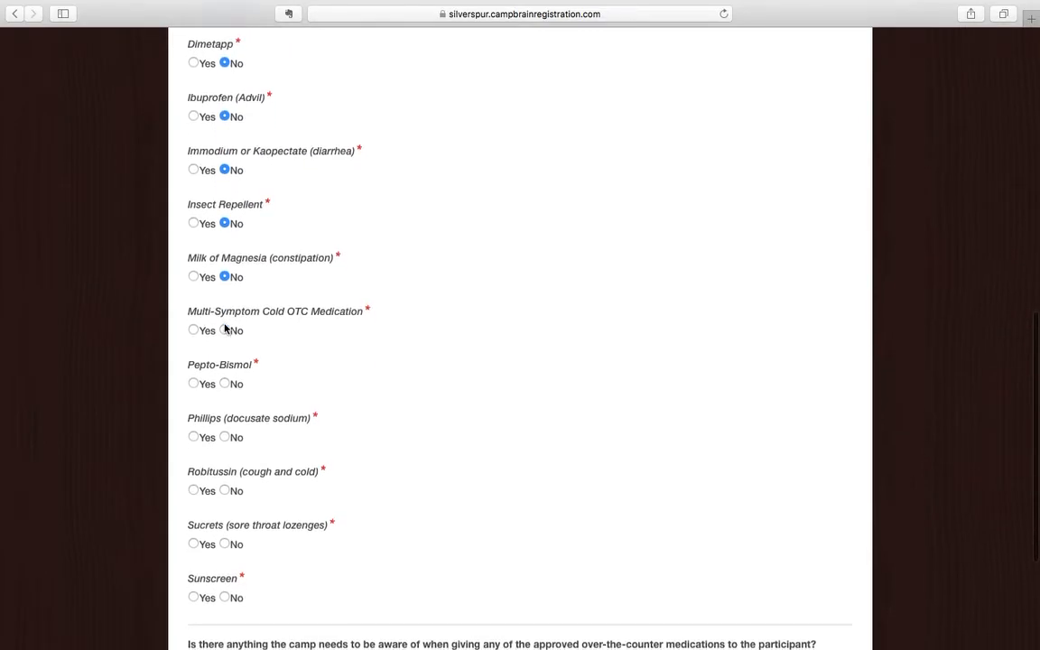
scroll(226, 336, "down", 2)
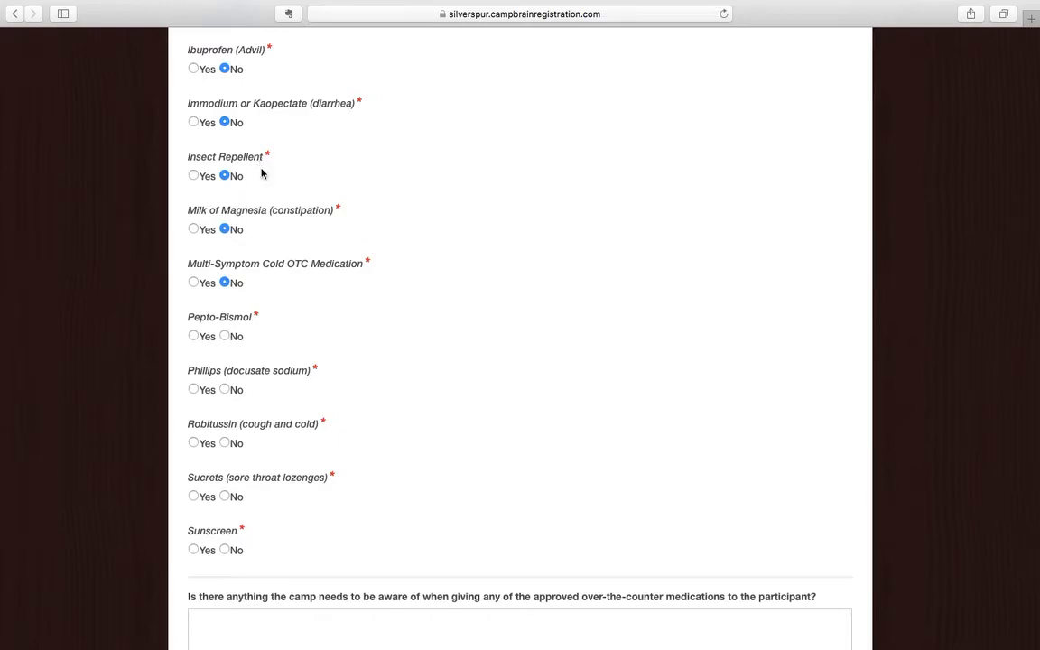
left_click(225, 336)
scroll(226, 383, "down", 2)
left_click(225, 323)
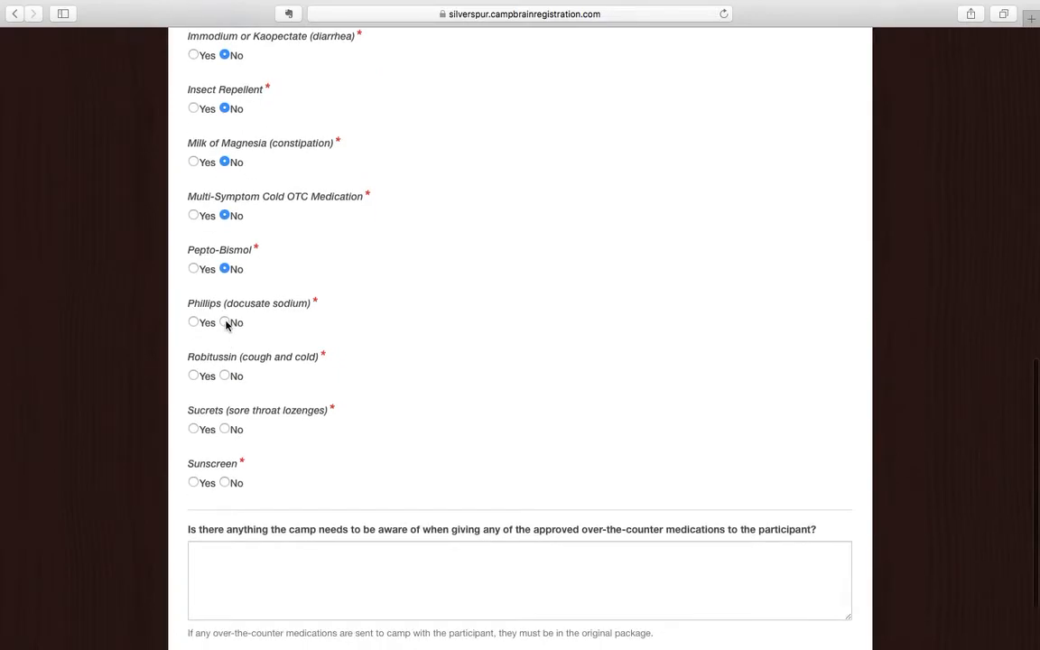
left_click(225, 377)
left_click(226, 430)
scroll(226, 430, "down", 2)
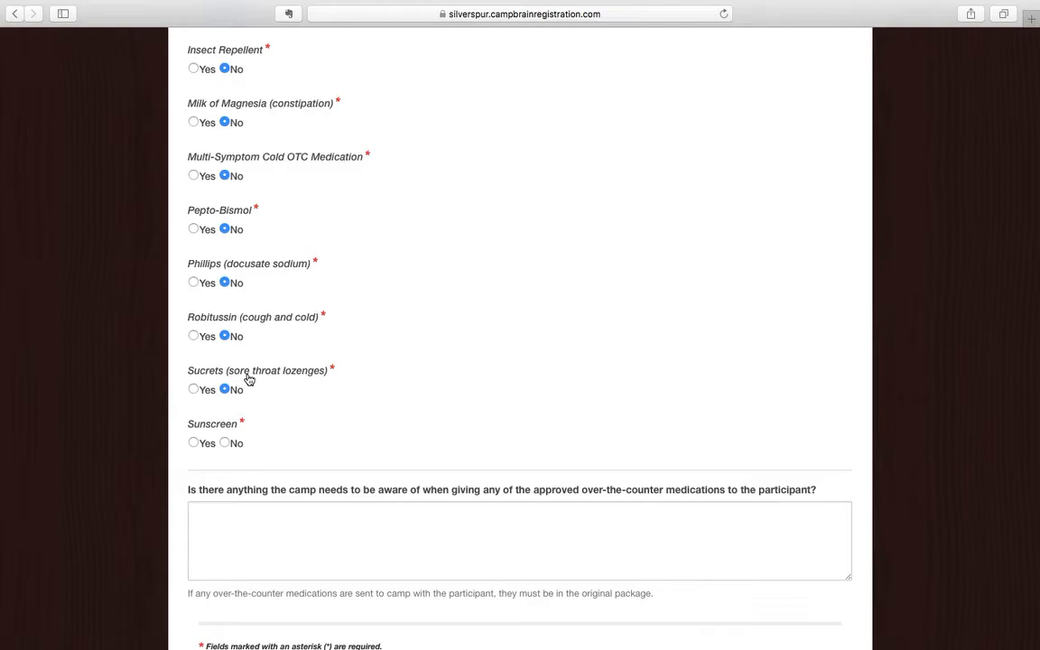
left_click(226, 443)
scroll(401, 377, "up", 3)
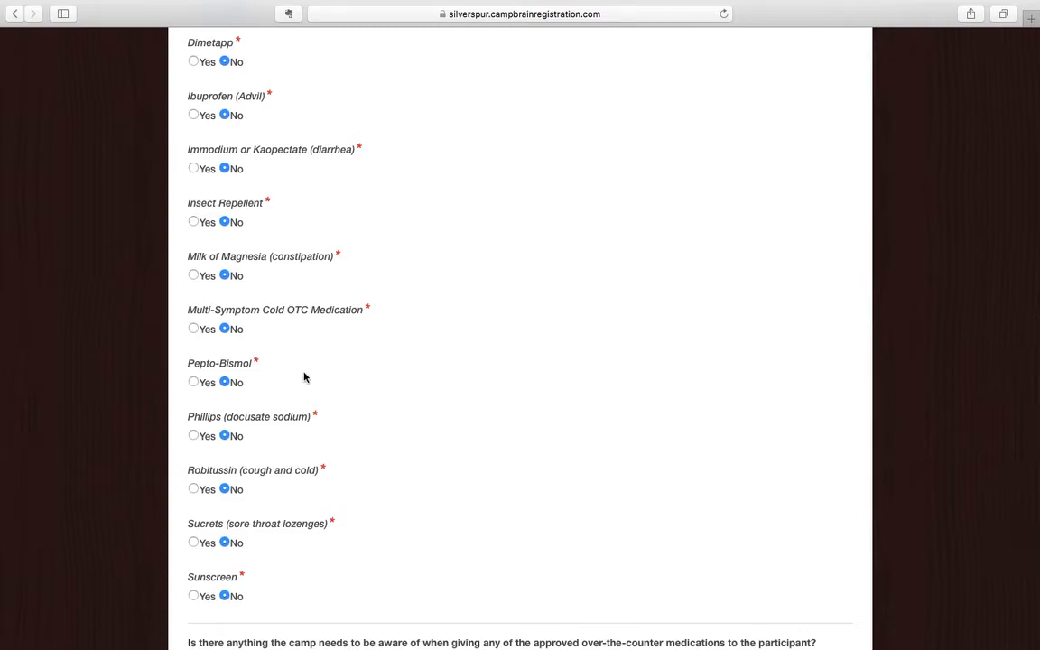
scroll(304, 378, "up", 10)
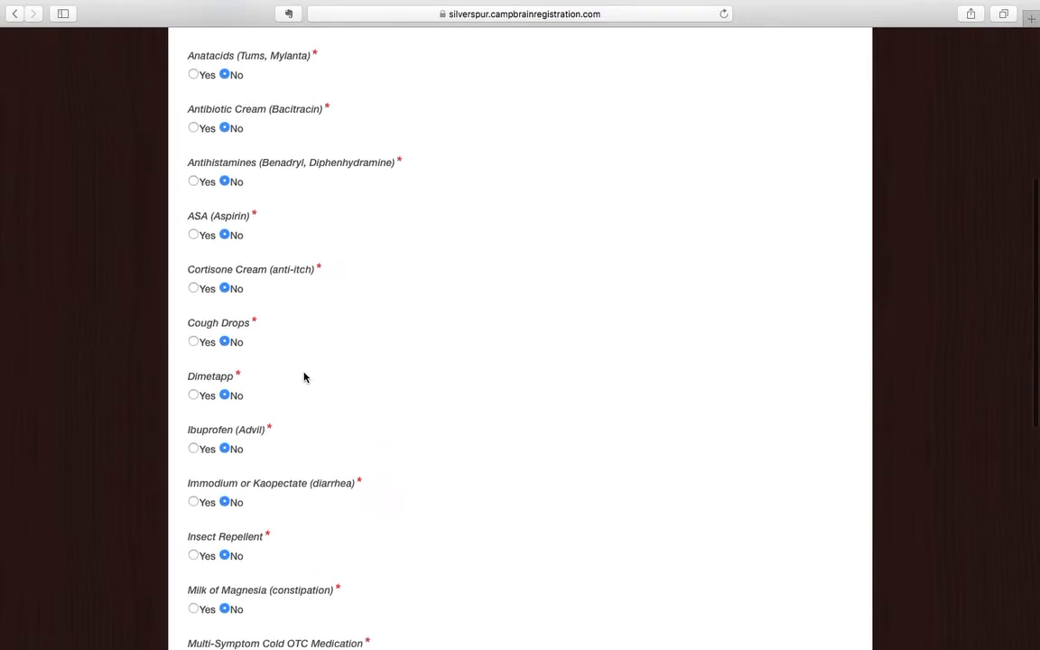
scroll(301, 374, "up", 4)
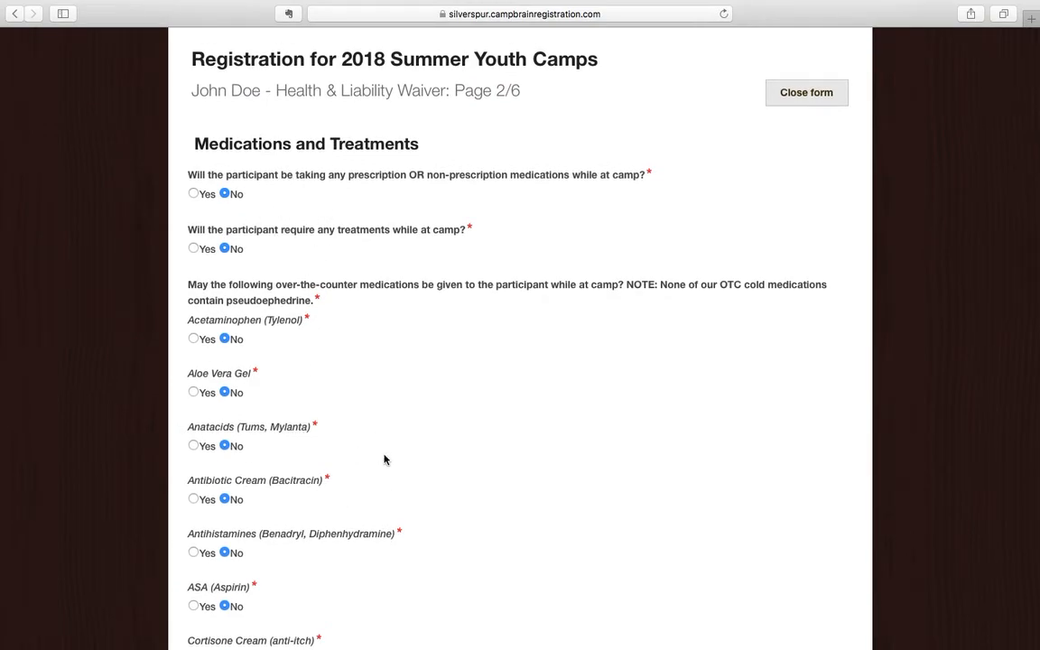
scroll(384, 460, "down", 8)
scroll(386, 461, "down", 11)
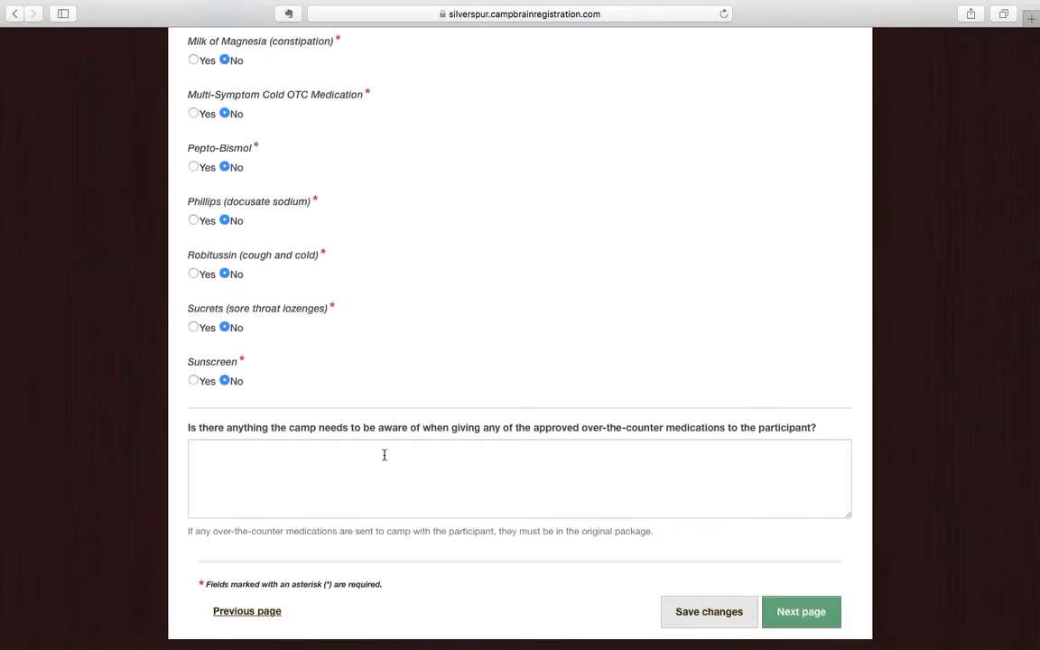
Go to the Immunizations page and record Chicken Pox as immunized on 01/01/05.
left_click(782, 612)
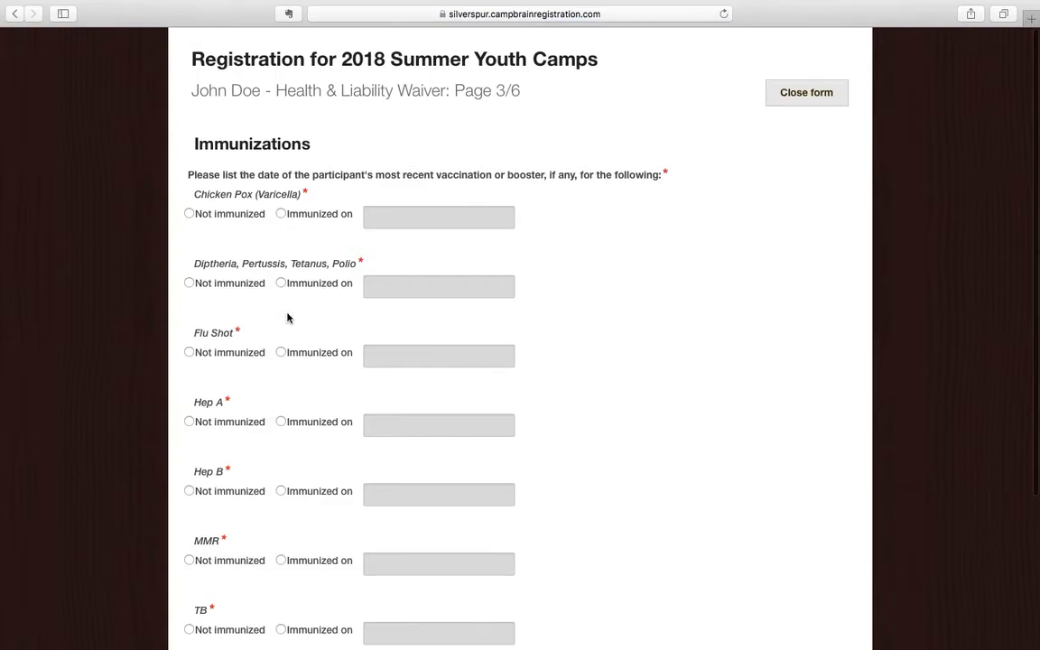
scroll(279, 377, "down", 5)
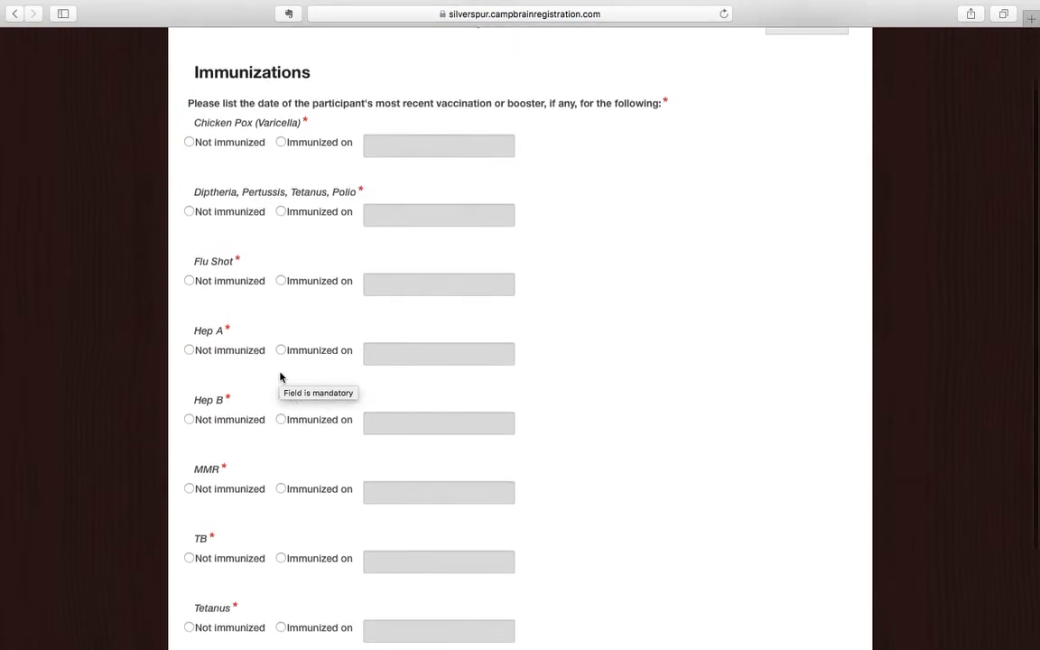
scroll(280, 378, "up", 5)
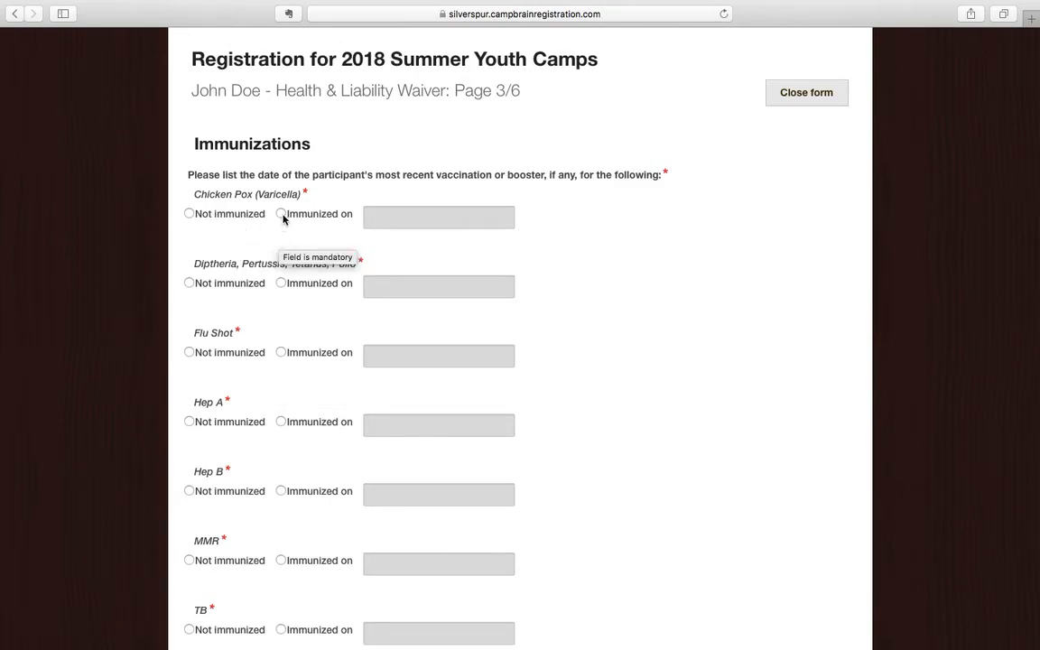
left_click(281, 213)
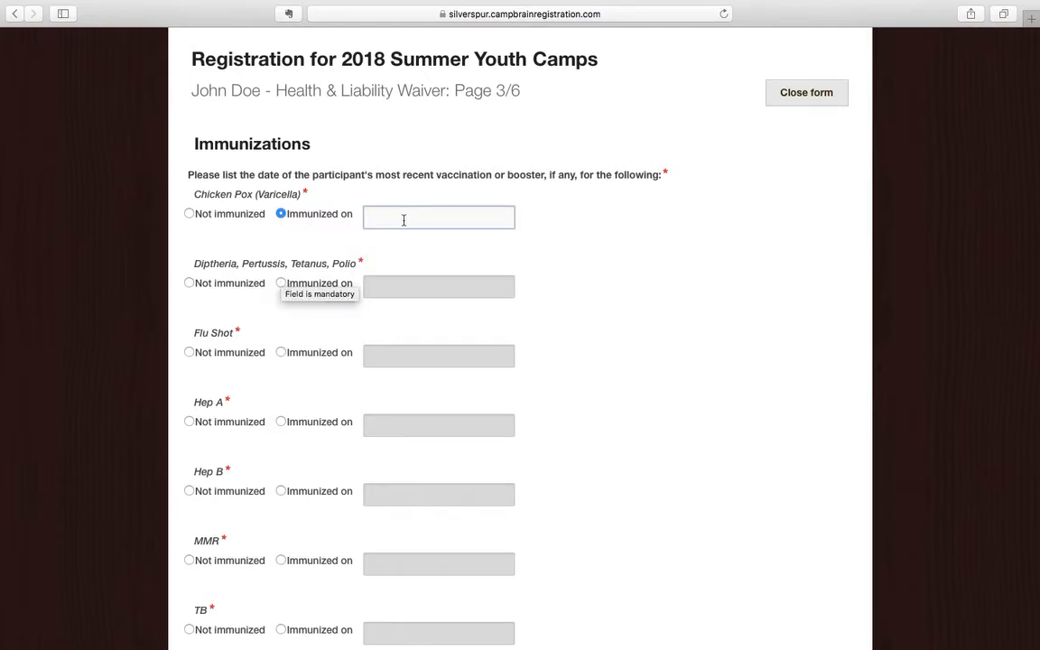
type("01")
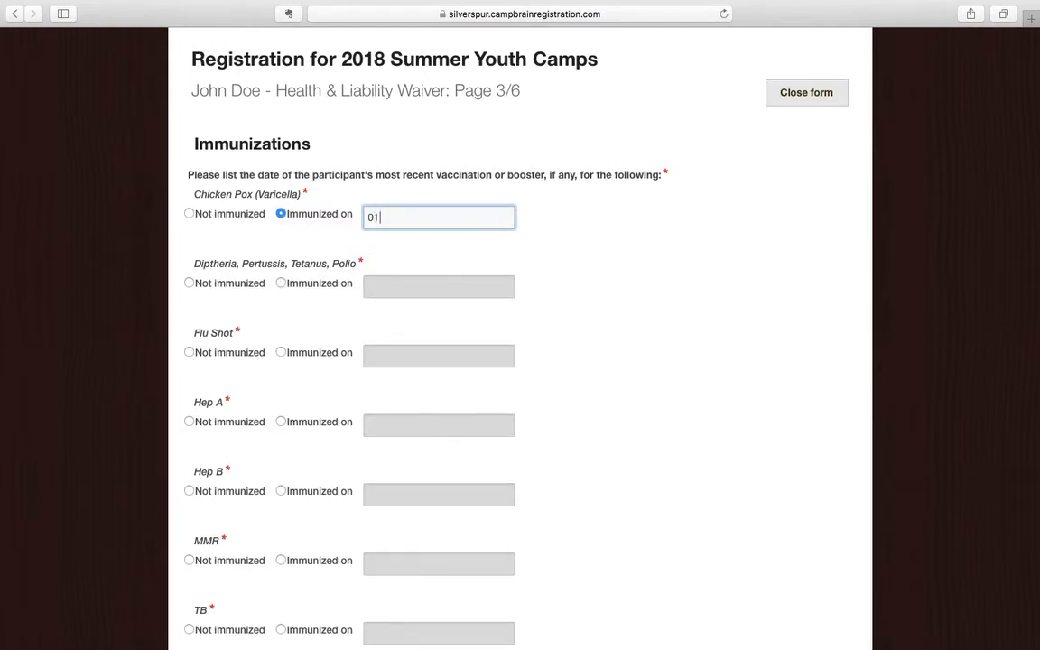
type("/01/05")
left_click_drag(427, 215, 357, 214)
key("super+c")
Mark Diphtheria/Pertussis/Tetanus/Polio, Flu Shot and Hep A as immunized on 01/01/05.
left_click(282, 286)
key("super+v")
left_click(282, 353)
key("super+v")
scroll(358, 385, "down", 3)
left_click(281, 313)
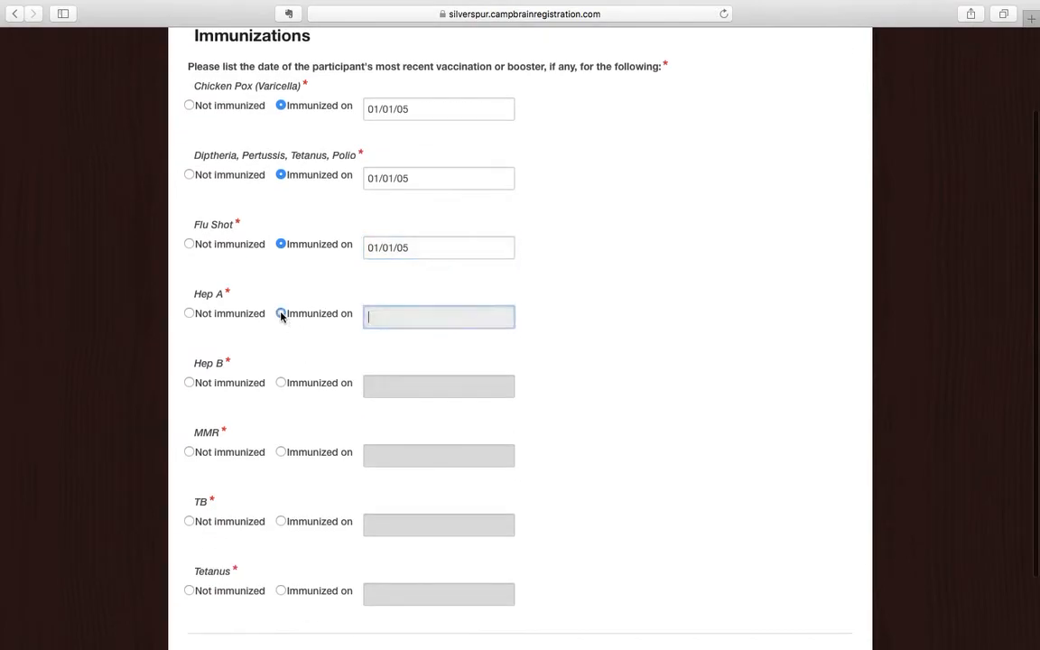
key("super+v")
Mark Hep B, MMR, TB and Tetanus as immunized on 01/01/05.
scroll(295, 314, "down", 2)
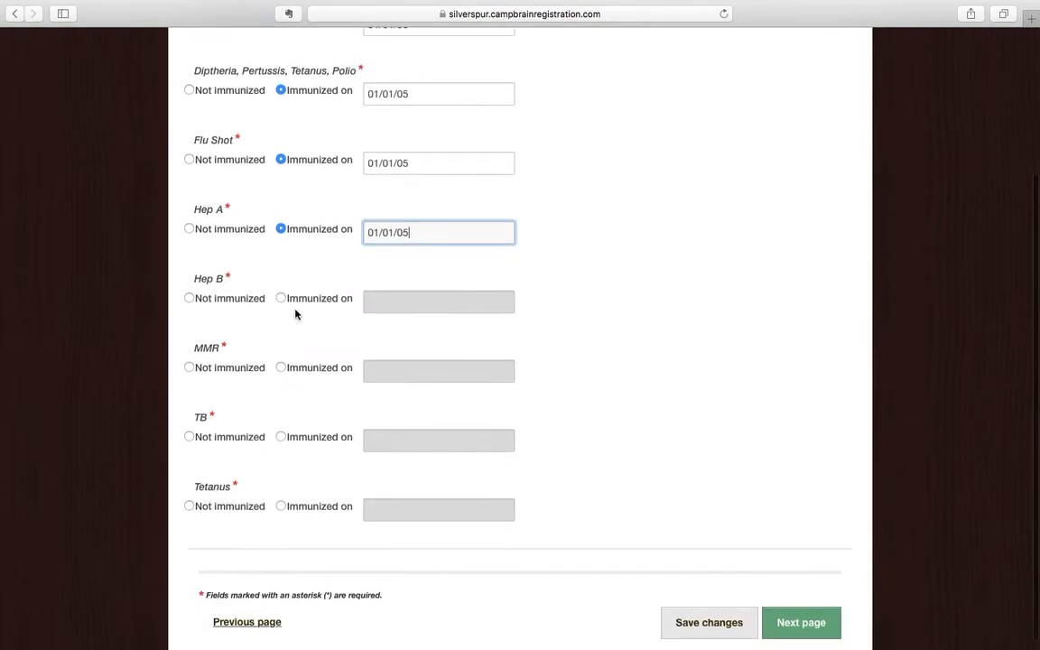
left_click(281, 298)
key("super+v")
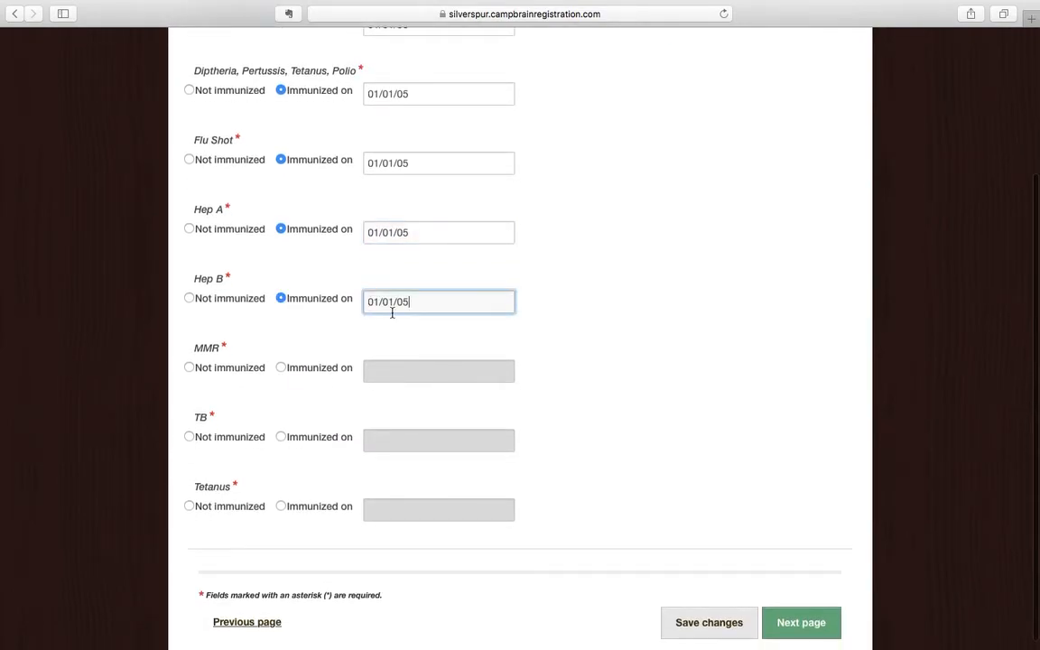
left_click(281, 368)
key("super+v")
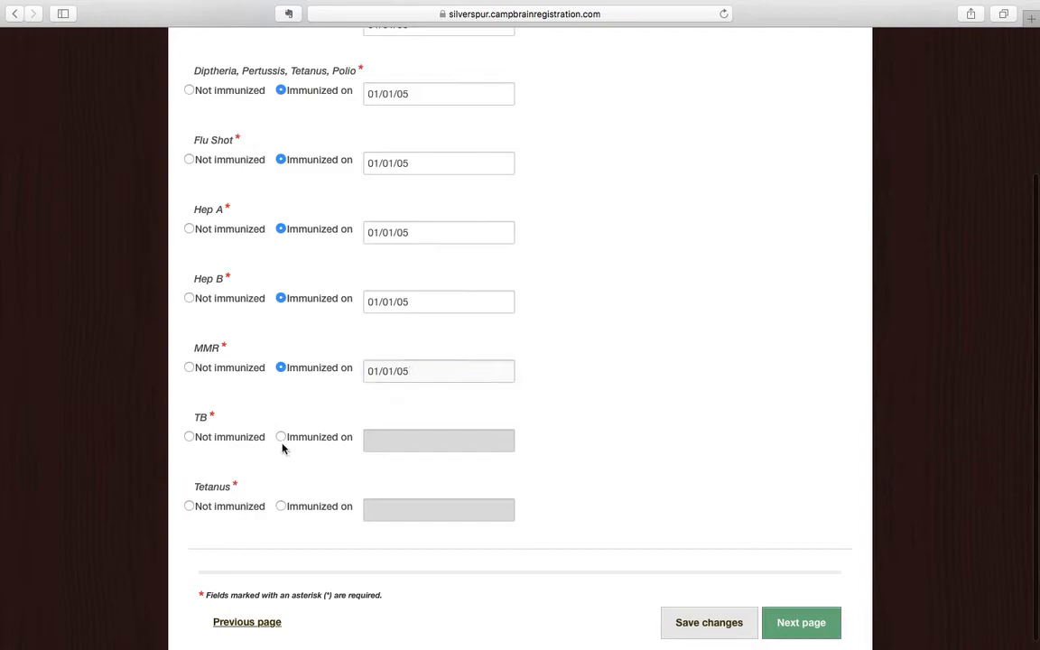
left_click(281, 438)
key("super+v")
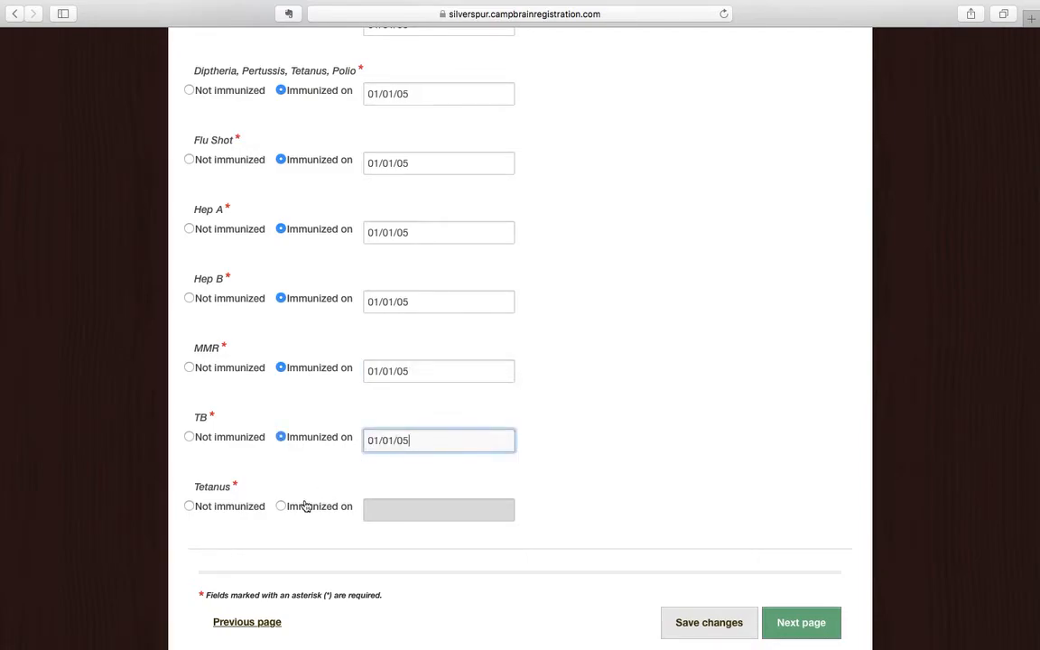
left_click(281, 506)
key("super+v")
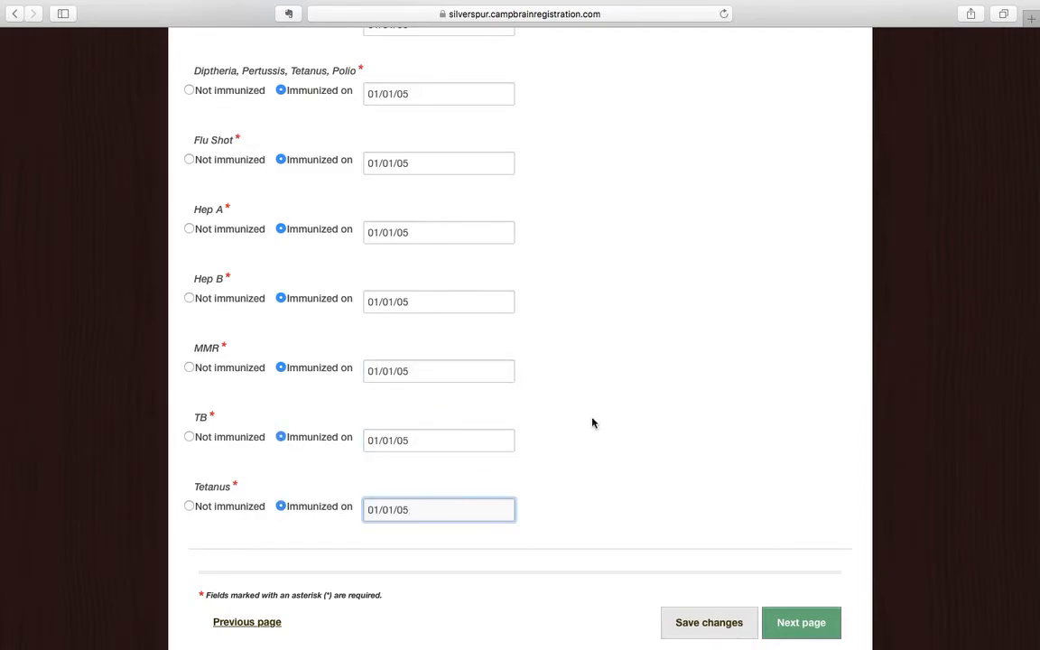
scroll(594, 422, "down", 1)
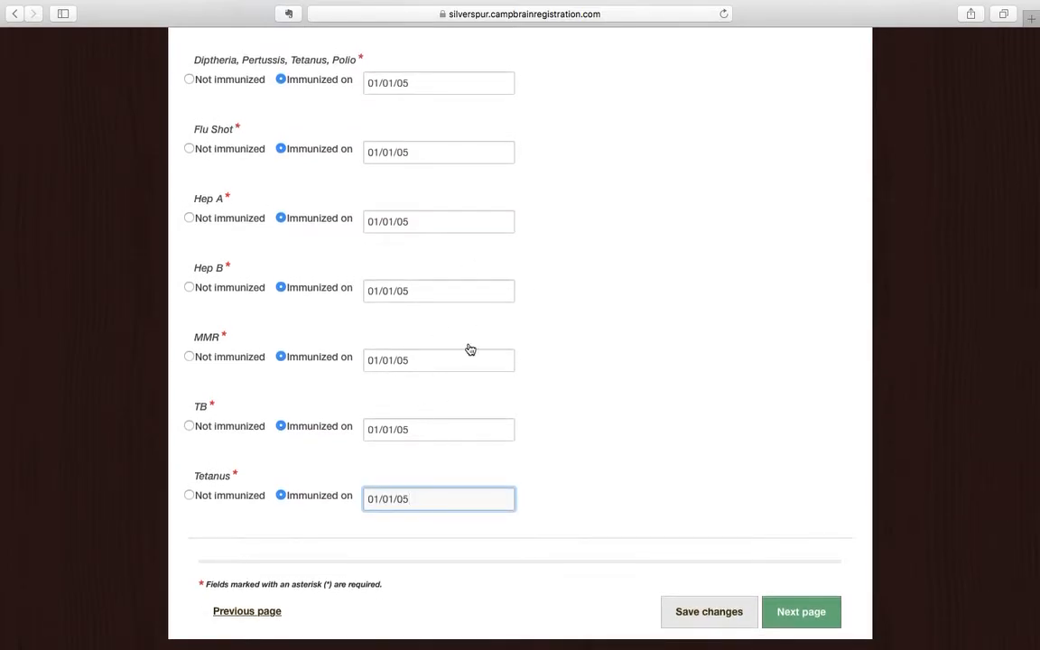
On the health history page, answer No for asthma, diabetes, other conditions and activity restrictions.
left_click(811, 613)
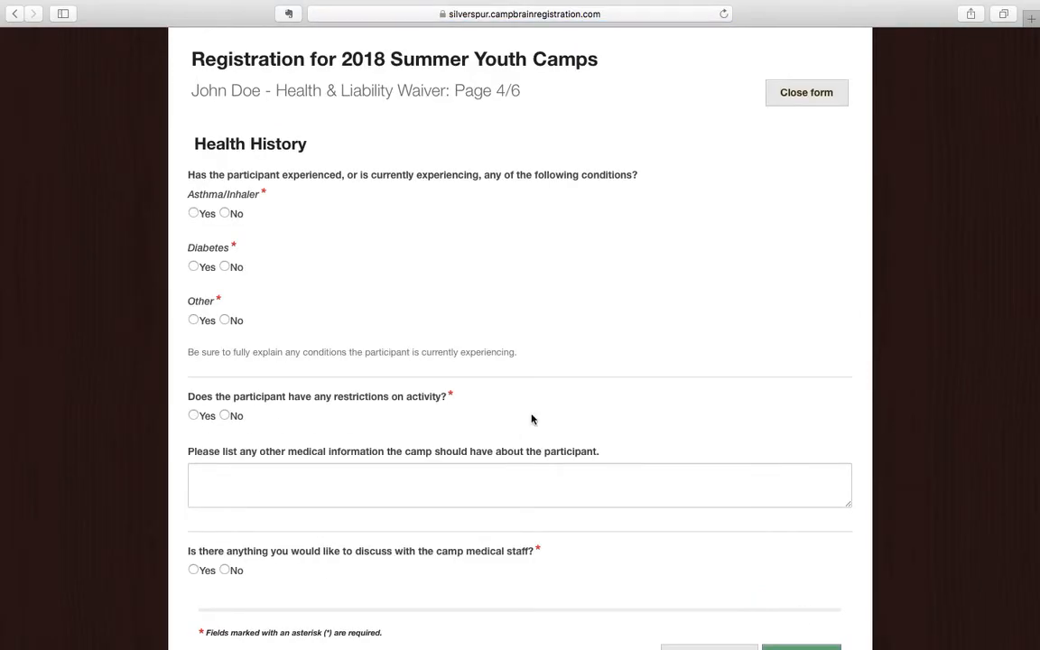
scroll(409, 278, "down", 2)
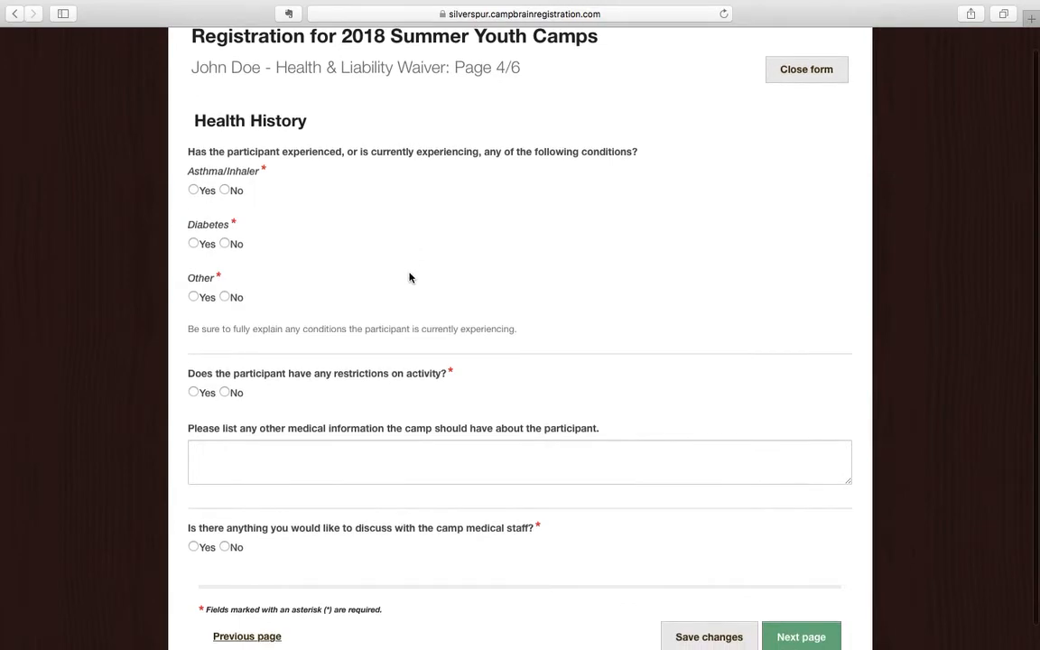
left_click(225, 189)
left_click(225, 246)
left_click(225, 299)
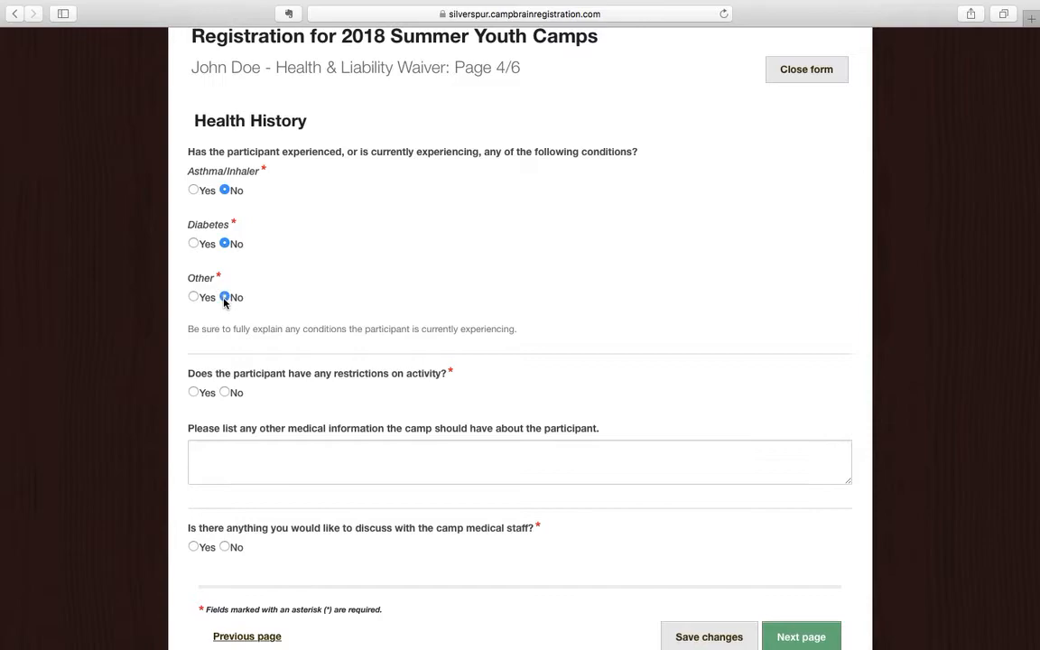
scroll(271, 353, "down", 1)
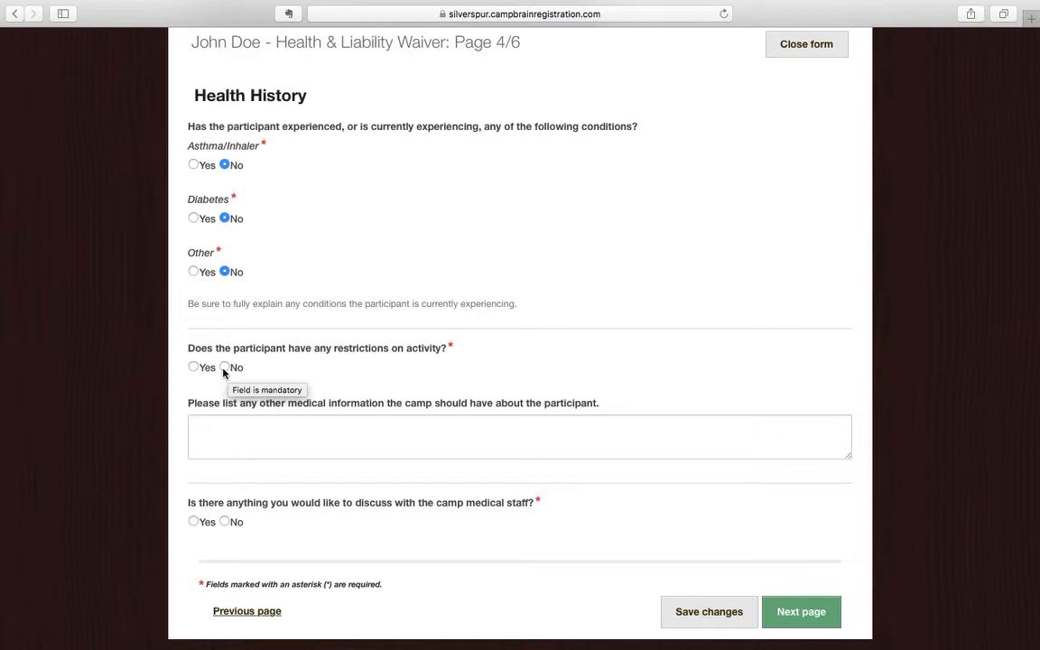
left_click(194, 367)
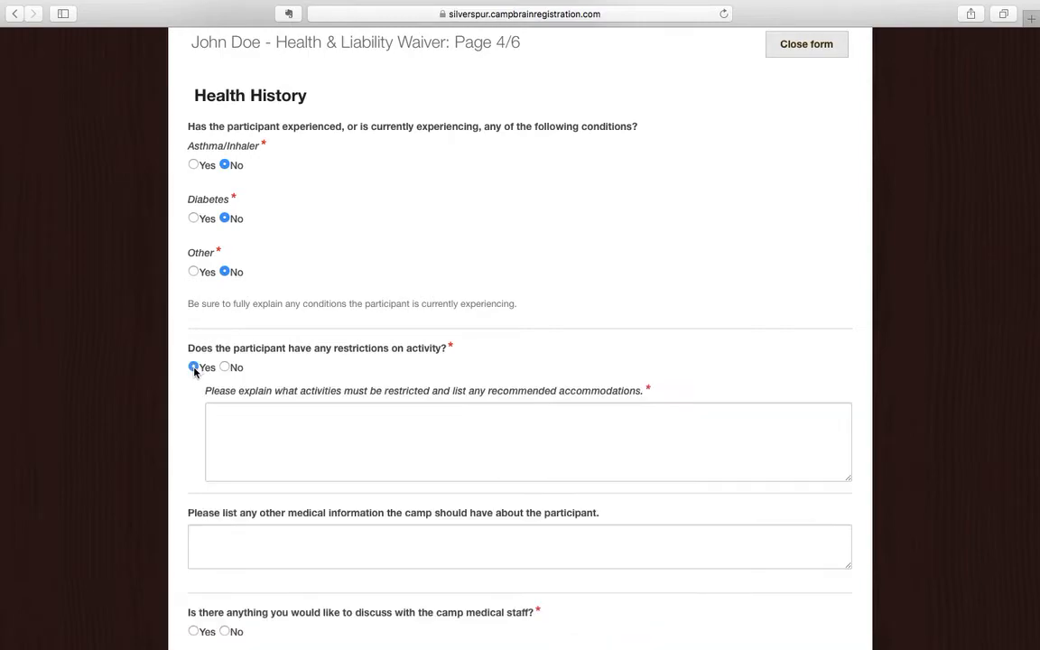
left_click(225, 367)
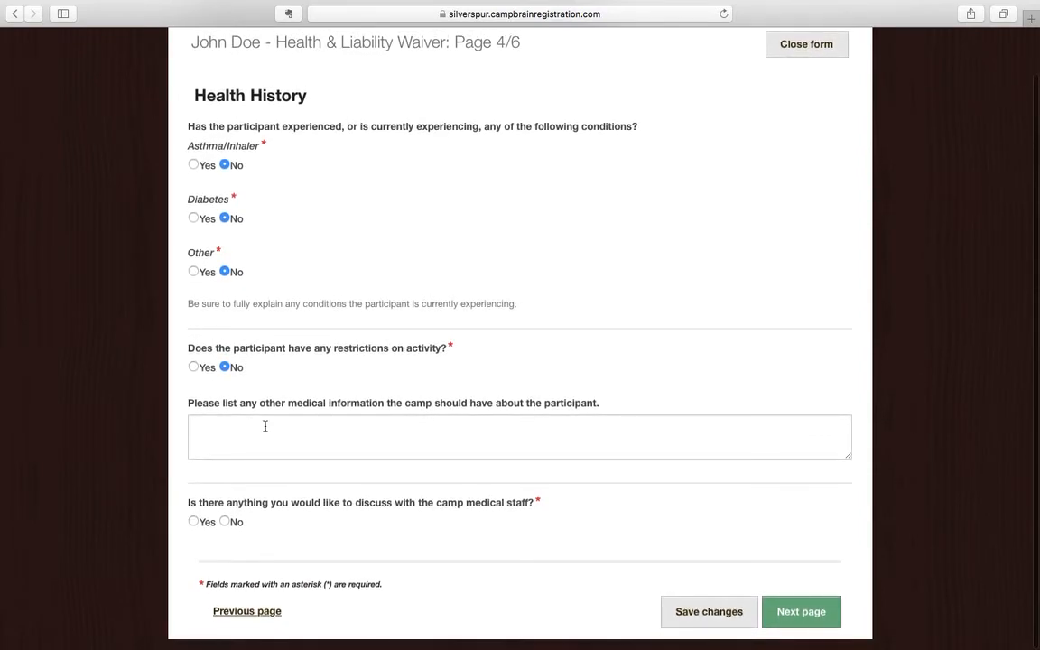
Enter 'none' as other medical information, answer No to discussing with medical staff, and continue.
left_click(265, 426)
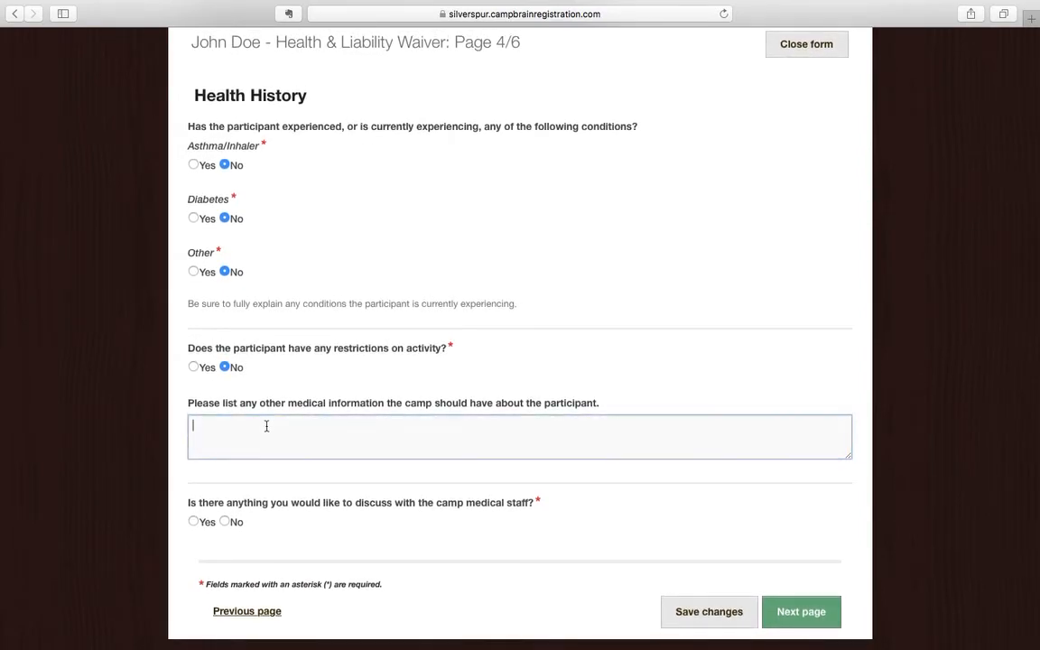
type("none")
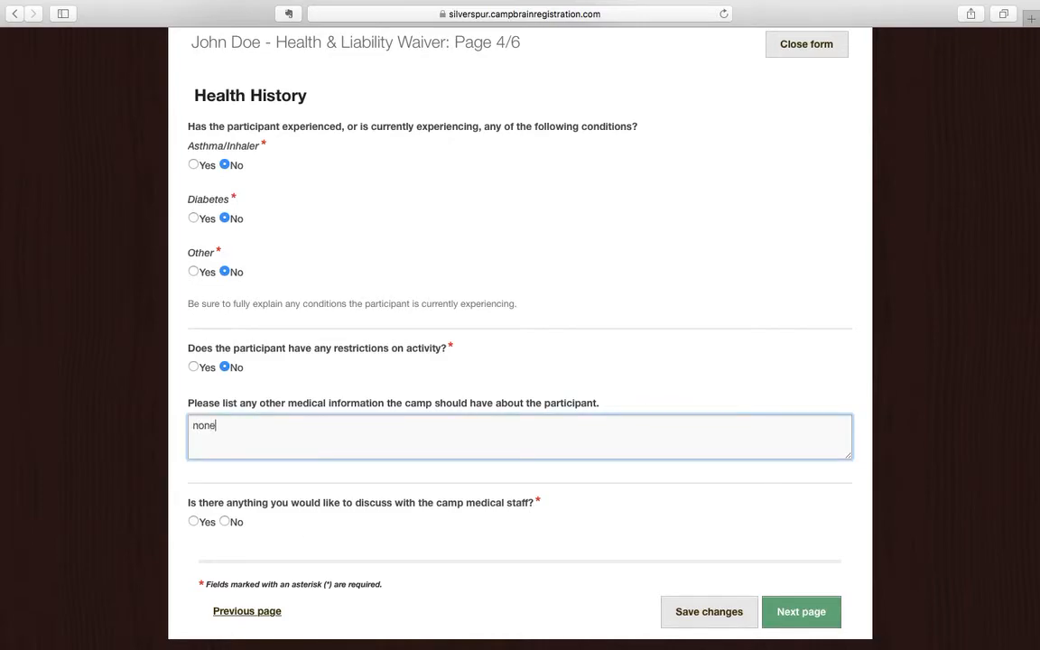
left_click(226, 522)
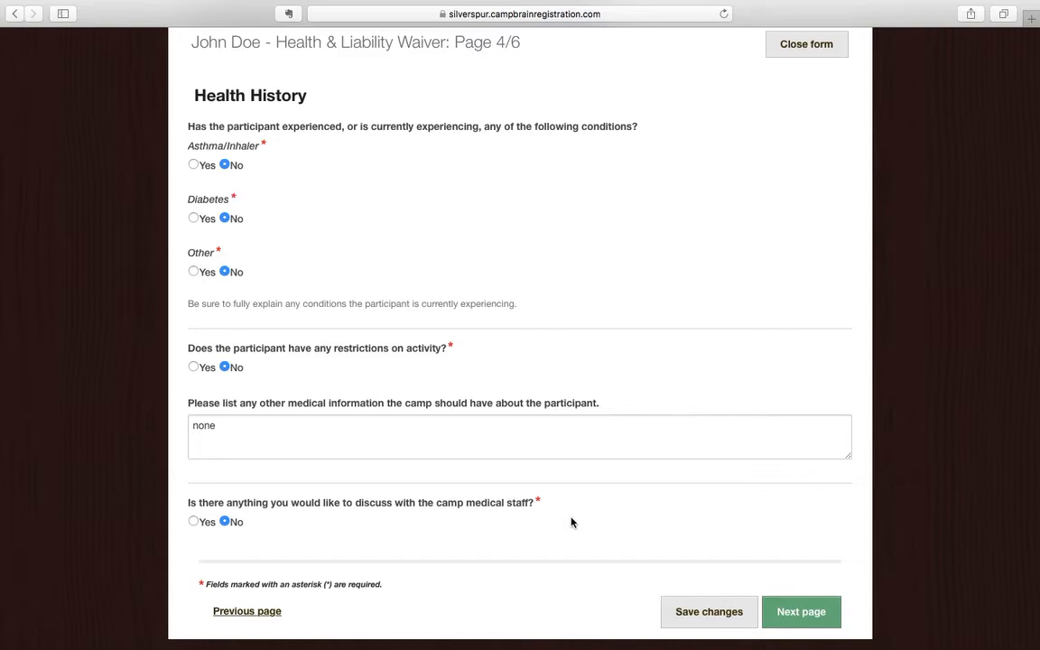
left_click(797, 613)
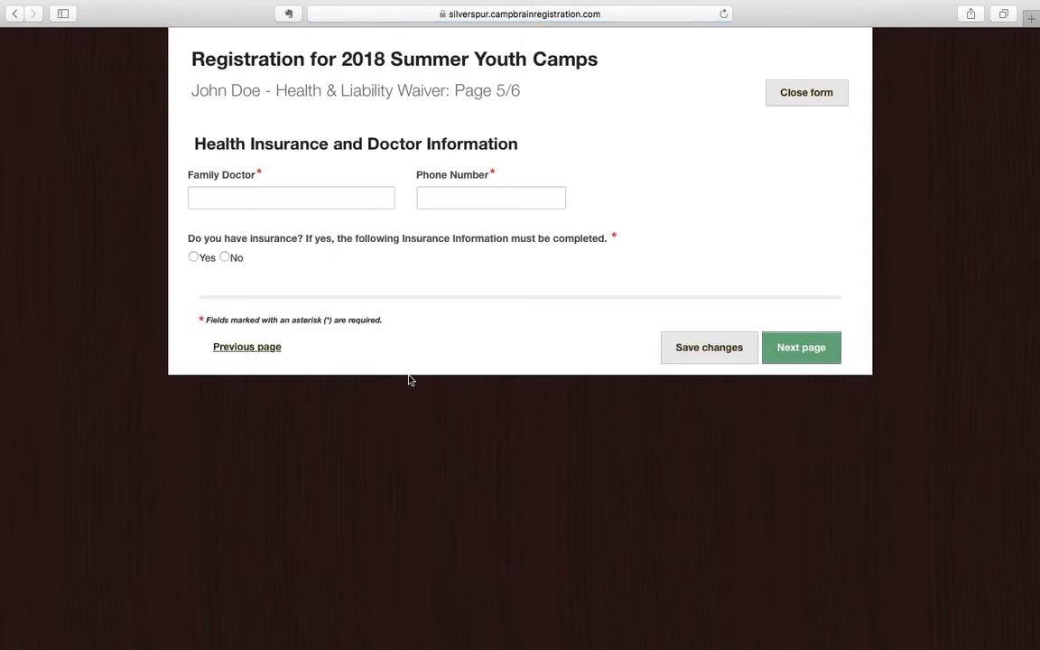
Enter the family doctor's name and phone number, and mark that the participant has insurance.
left_click(328, 197)
key("Tab")
type("775")
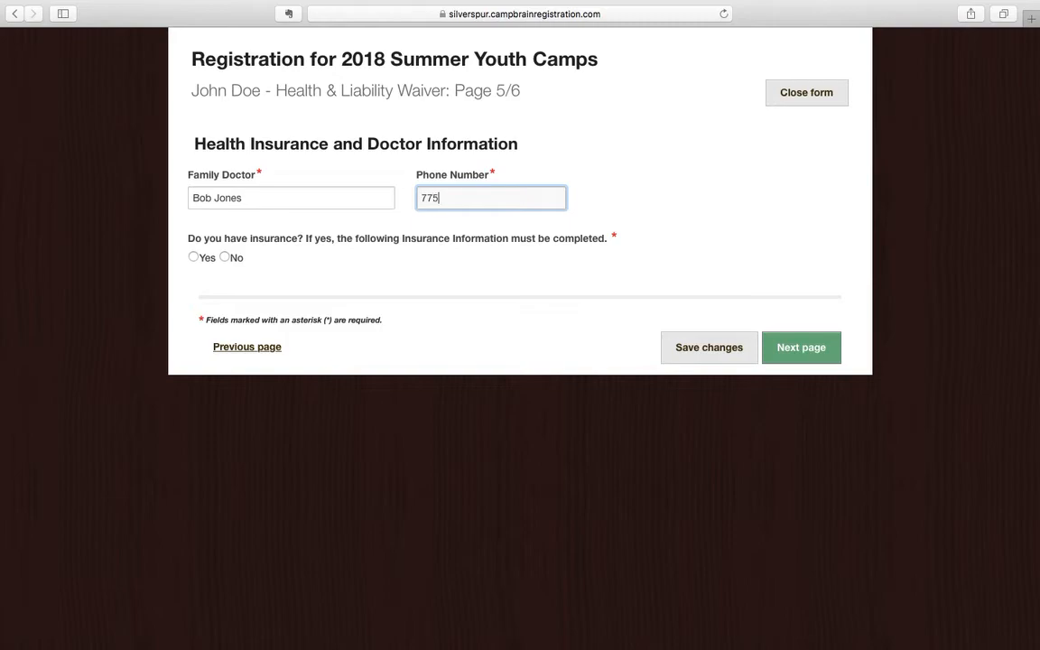
type("5551212")
left_click(194, 257)
Fill in the policy holder as Blue Cross with a phone, plus the insurance company name.
left_click(267, 354)
type("Bl")
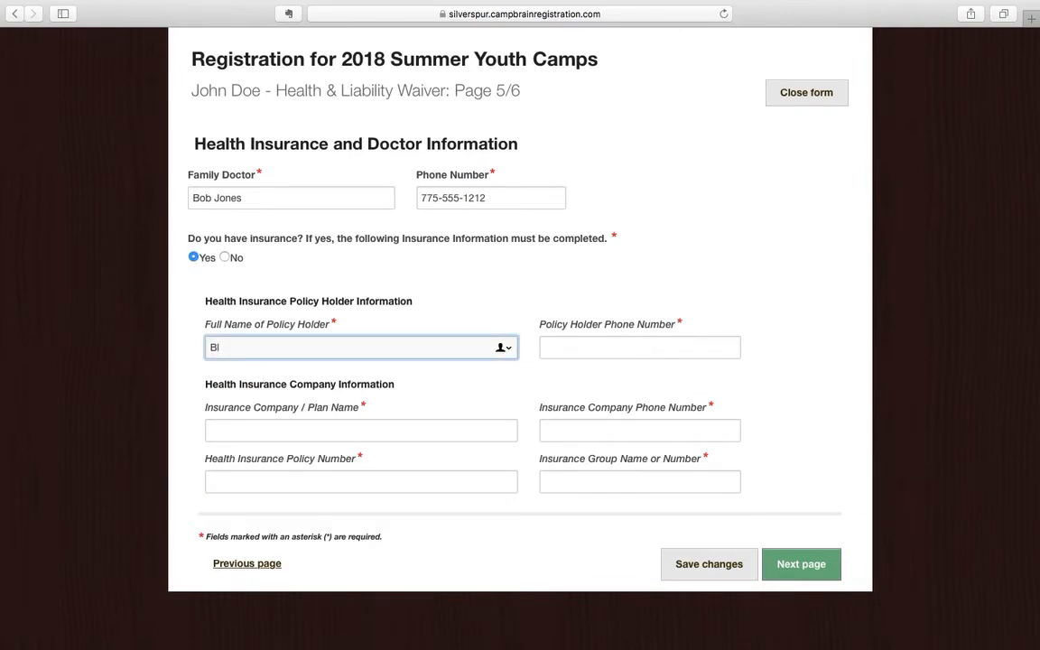
type("ue Cross")
key("Tab")
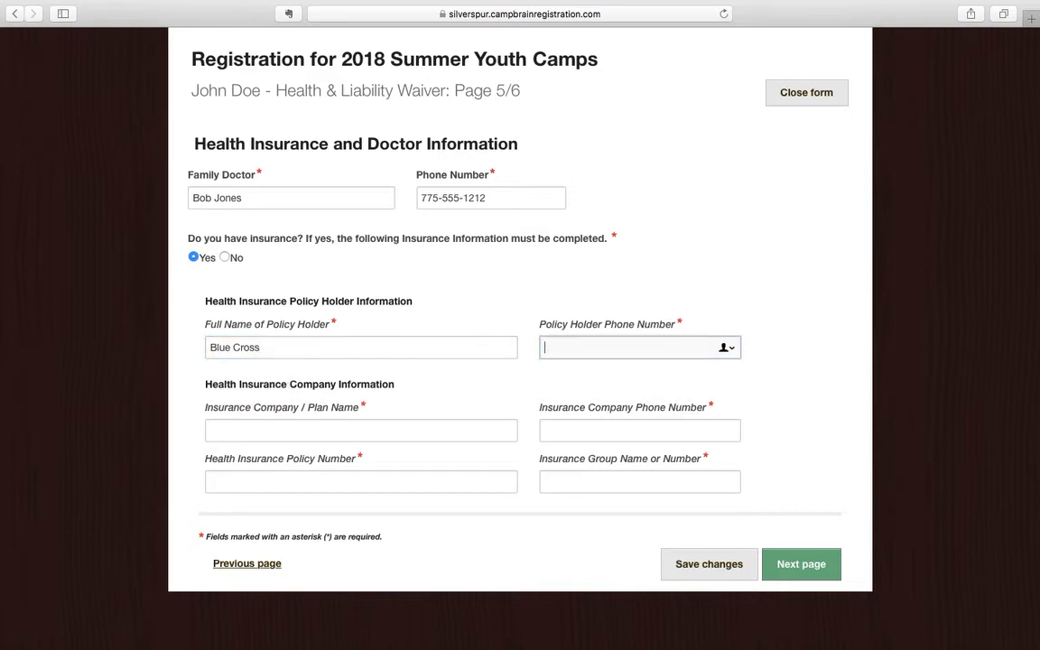
type("11111111")
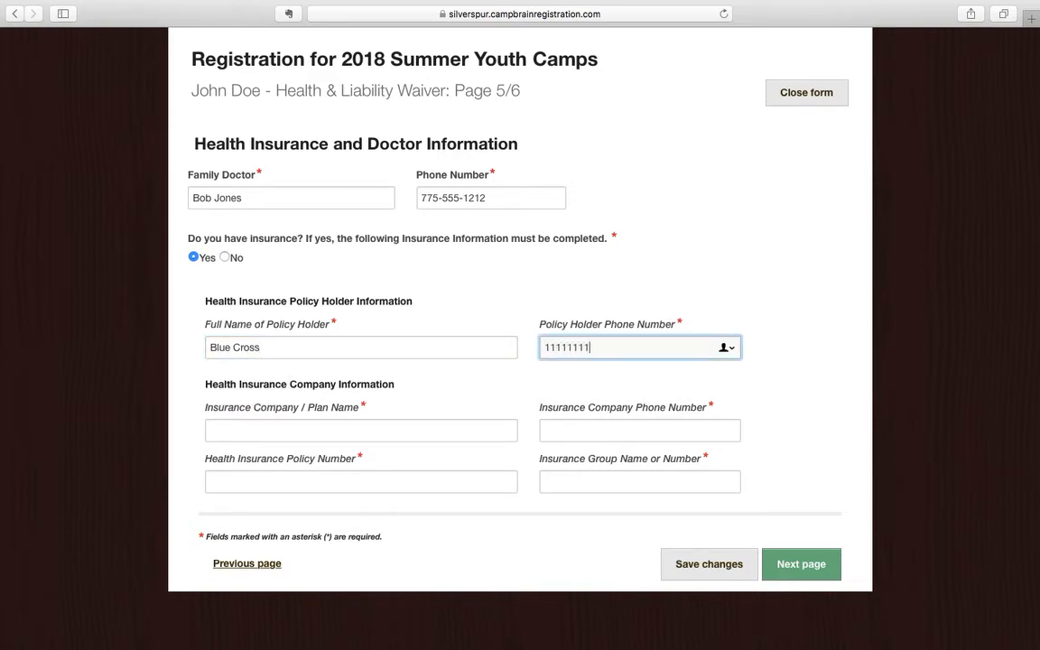
key("Tab")
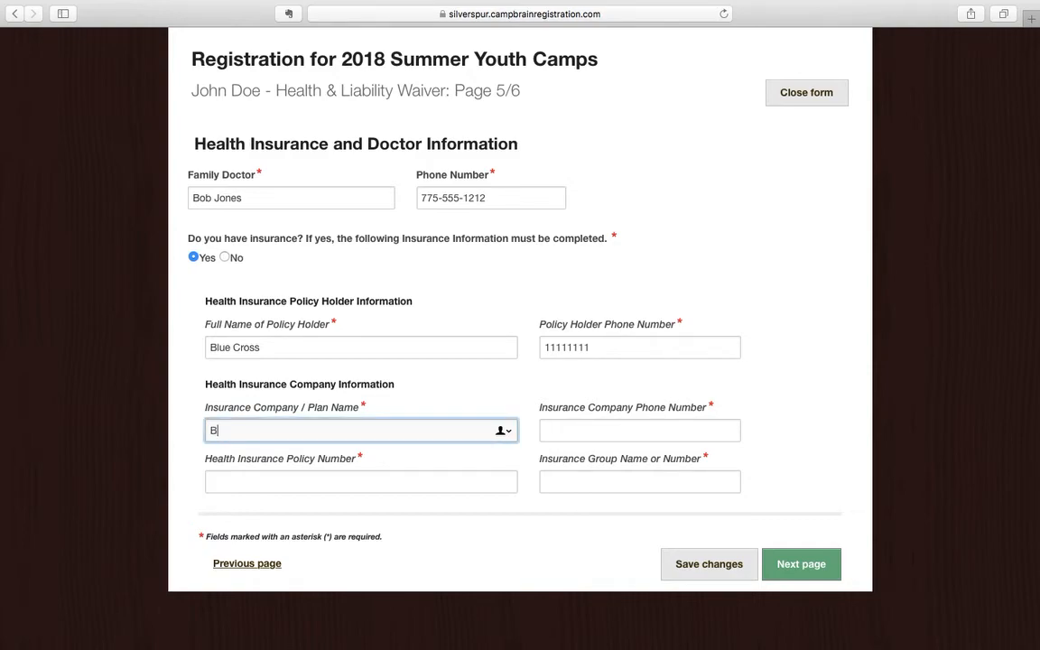
Enter the insurance company's phone, the policy number and the group number.
key("Tab")
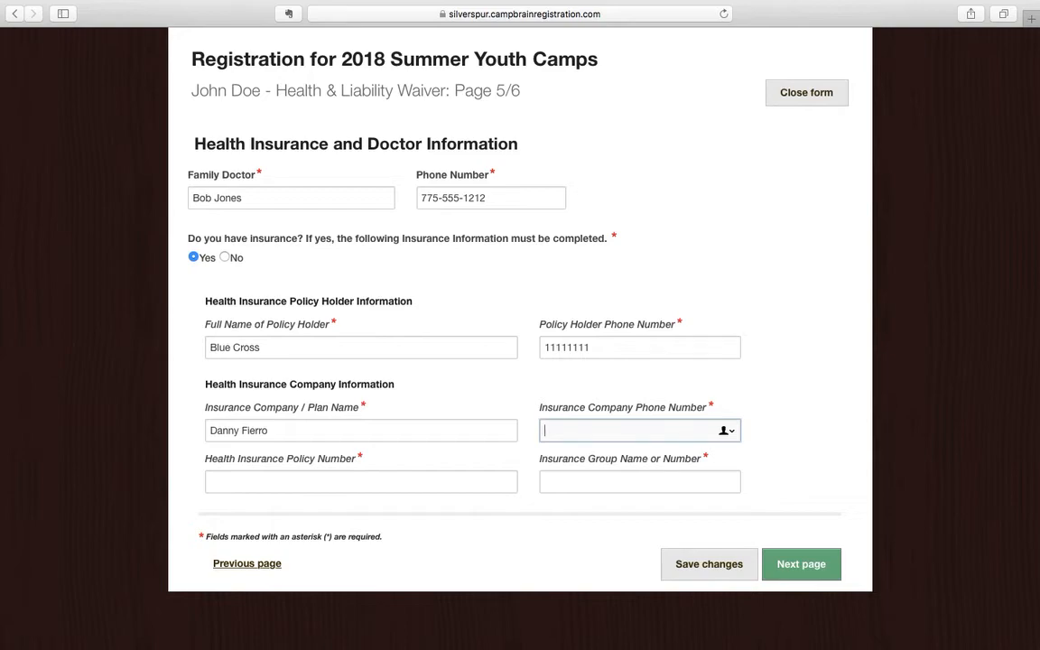
type("775")
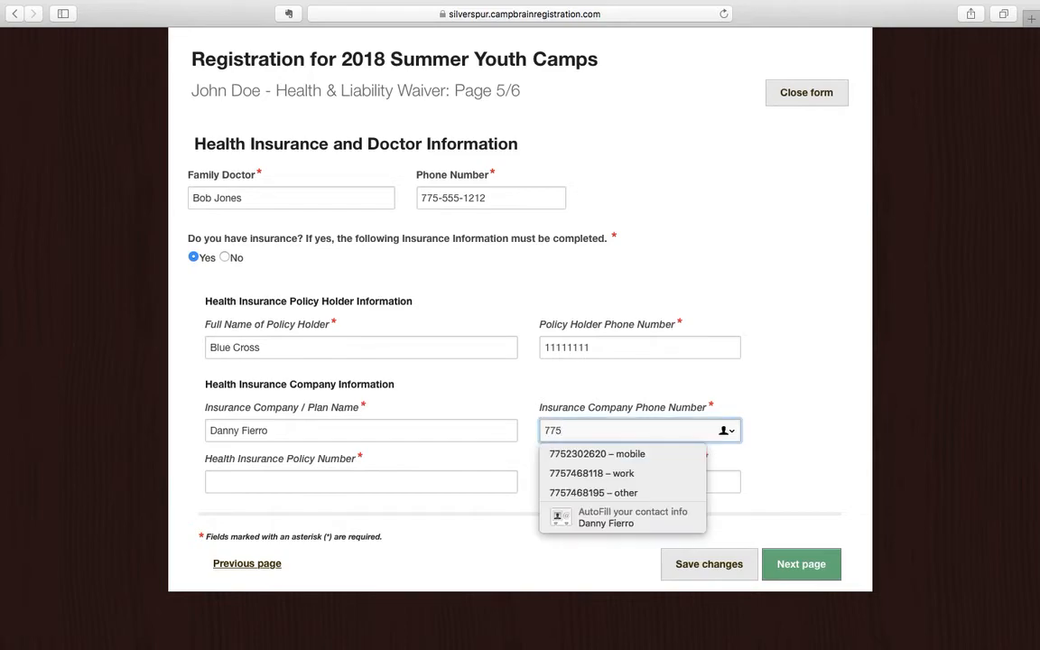
type("551212")
key("Tab")
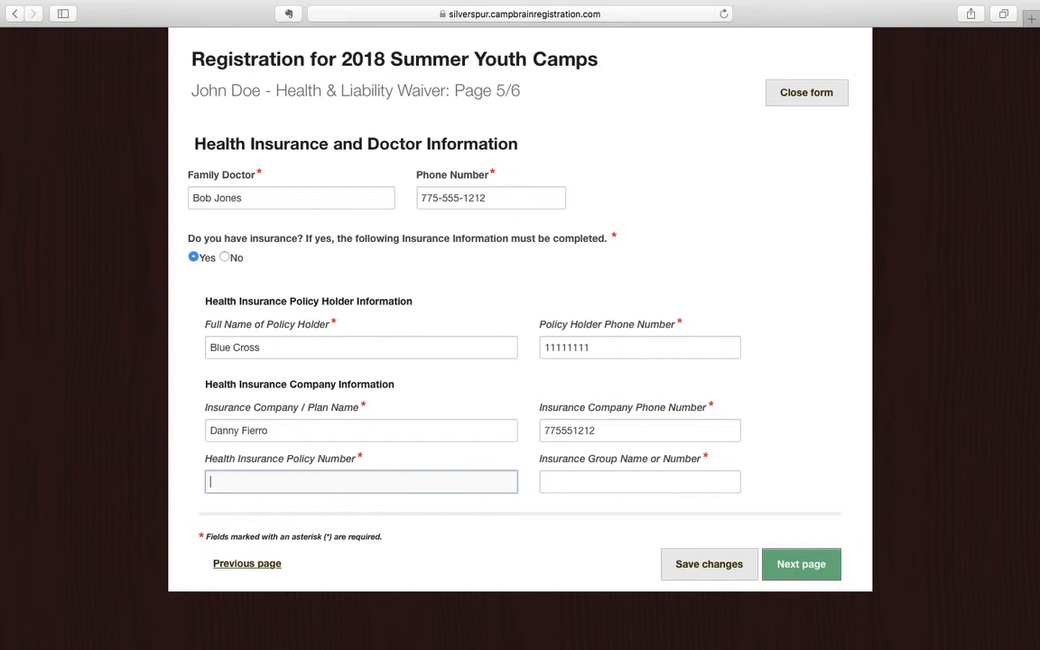
type("12")
key("BackSpace")
key("BackSpace")
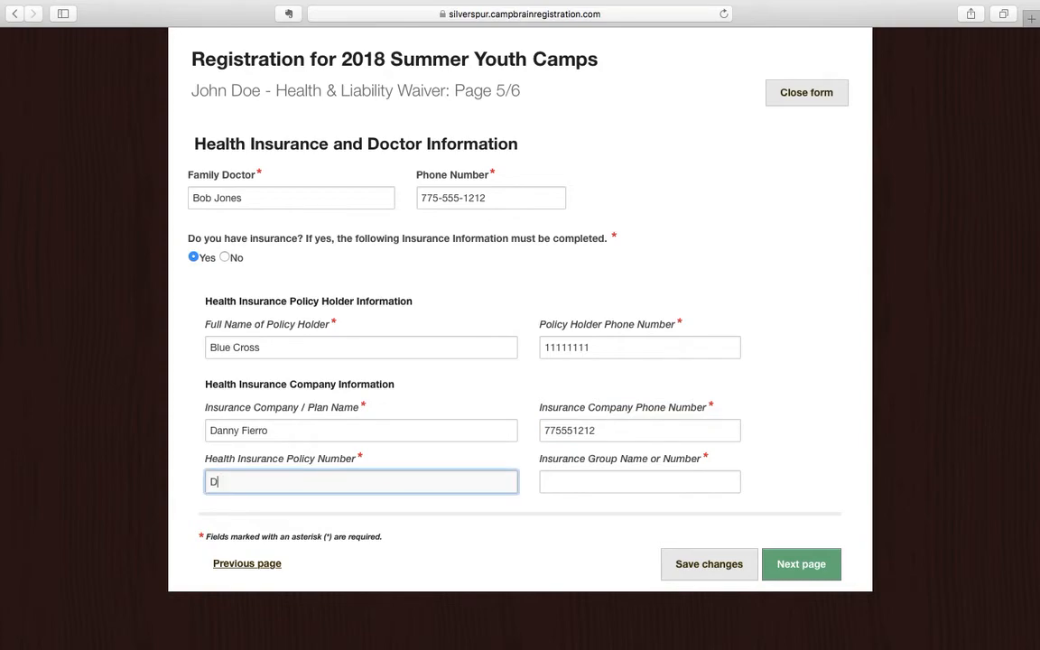
type("12345")
key("Tab")
type("123144")
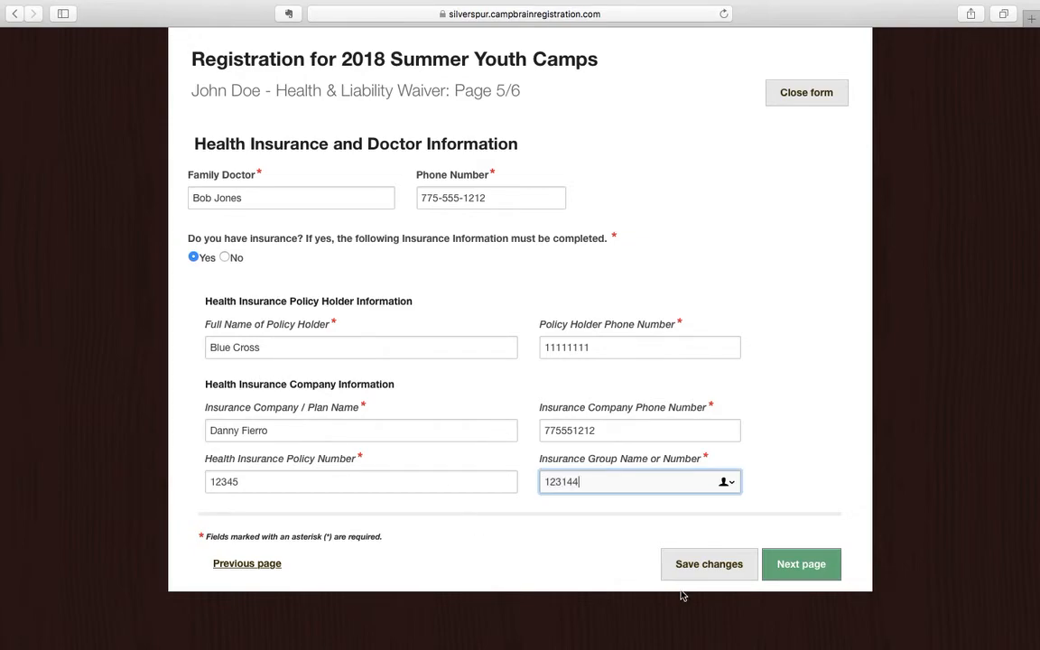
On the final waiver page, sign with your full name, agree to the terms, and complete the form.
left_click(804, 565)
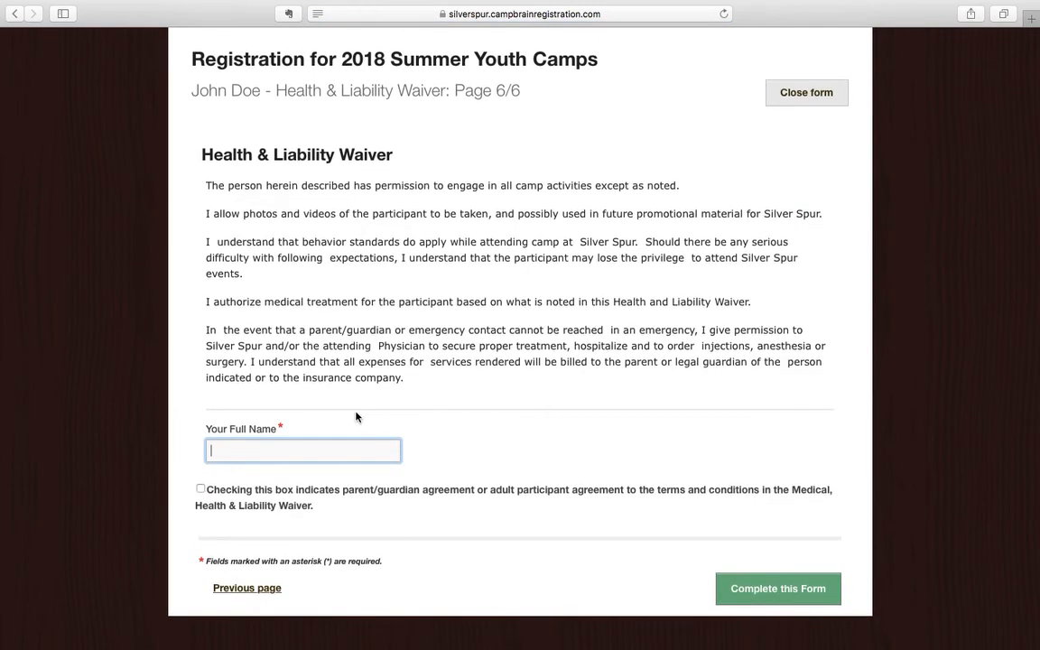
left_click(201, 489)
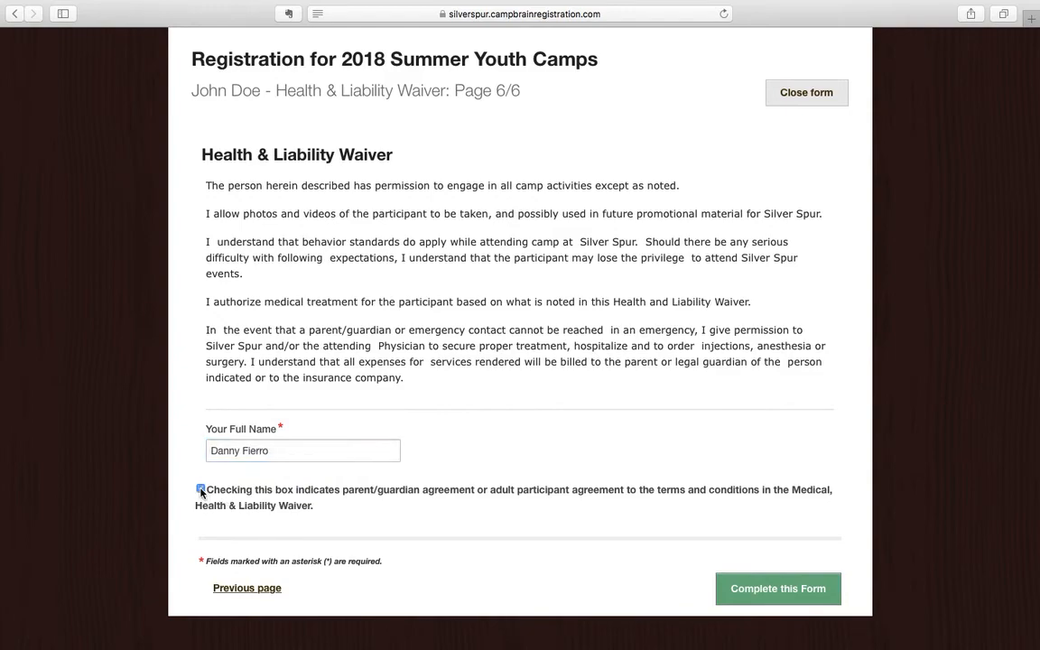
left_click(778, 589)
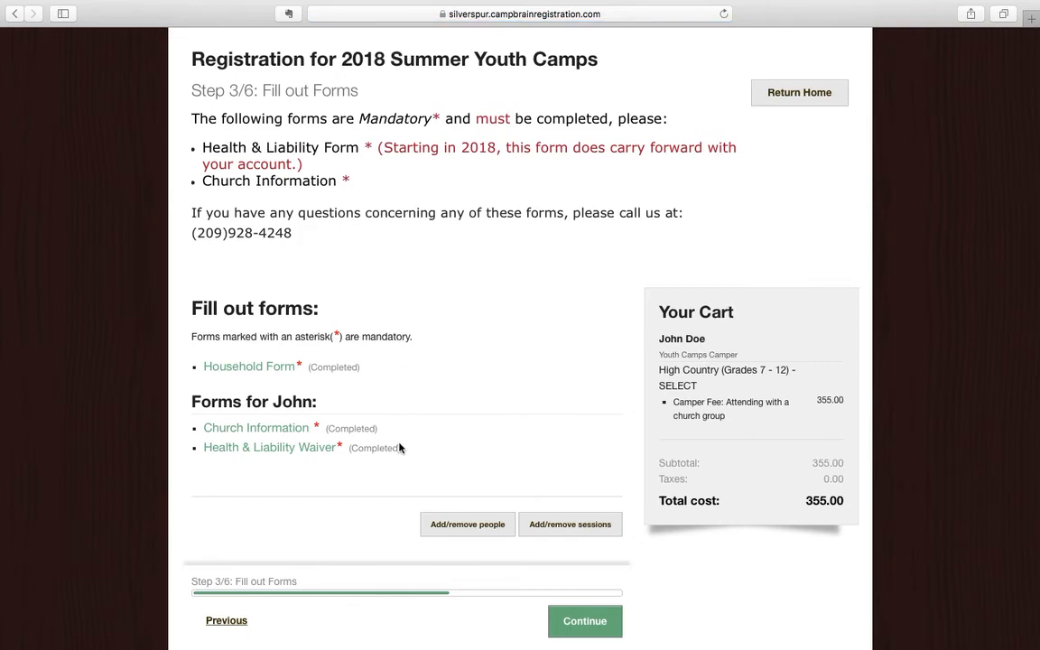
scroll(399, 446, "down", 1)
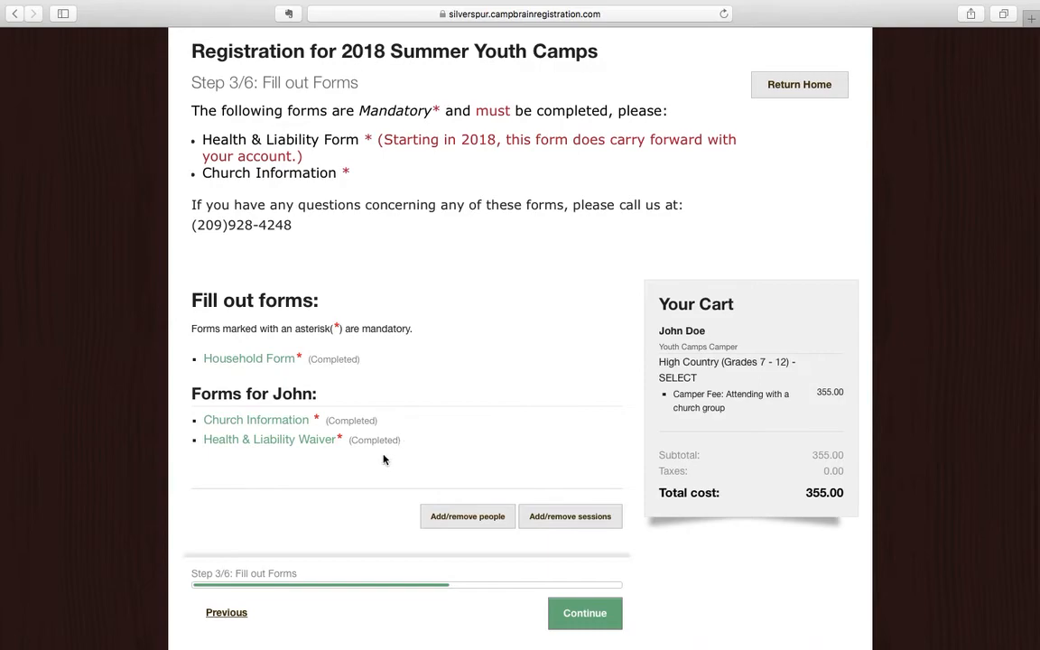
Continue to the payment options and settle on Pay by Church Check after trying the others.
left_click(585, 614)
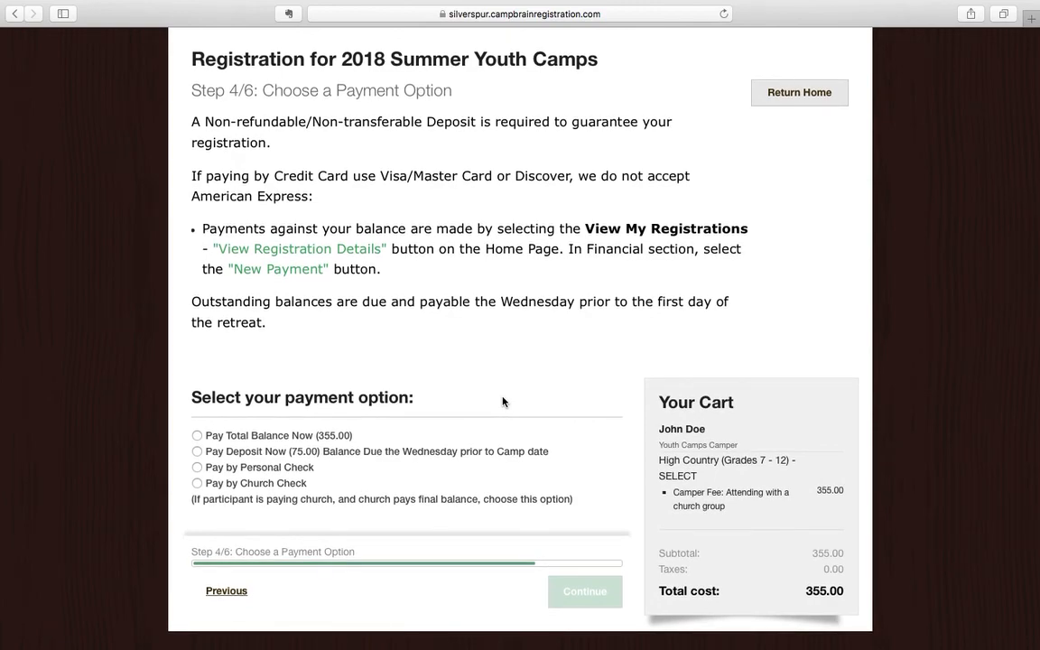
left_click(202, 438)
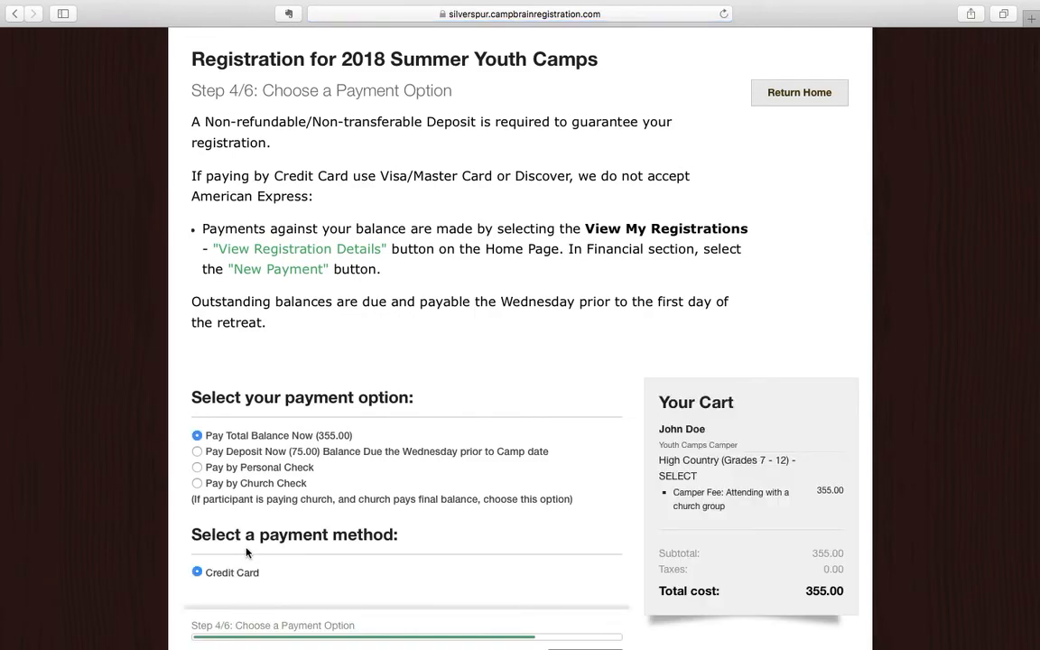
scroll(246, 553, "down", 2)
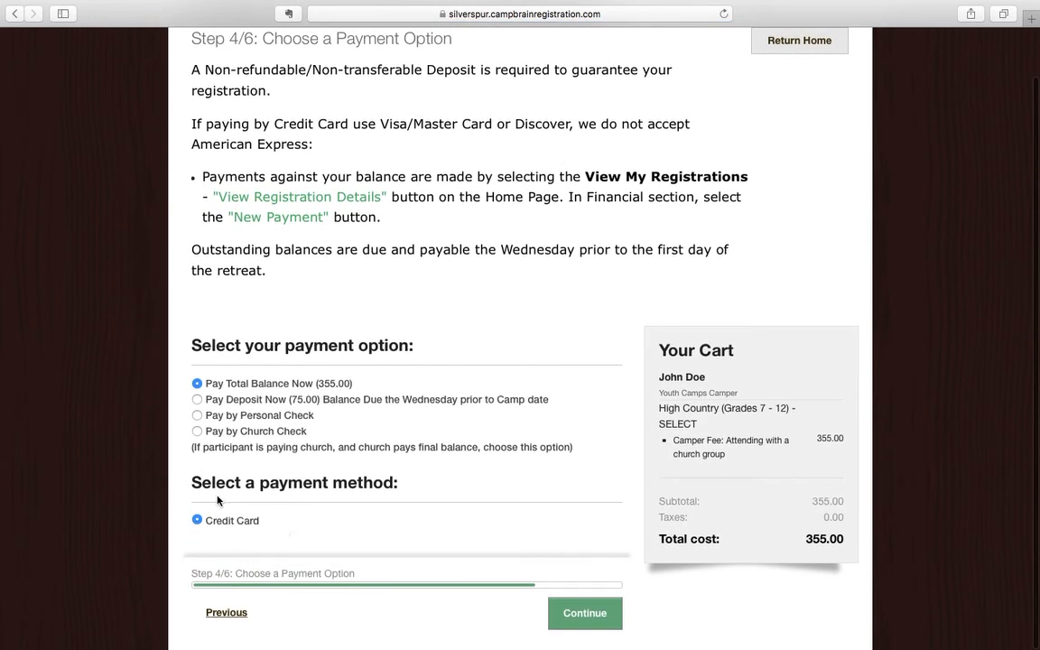
left_click(197, 401)
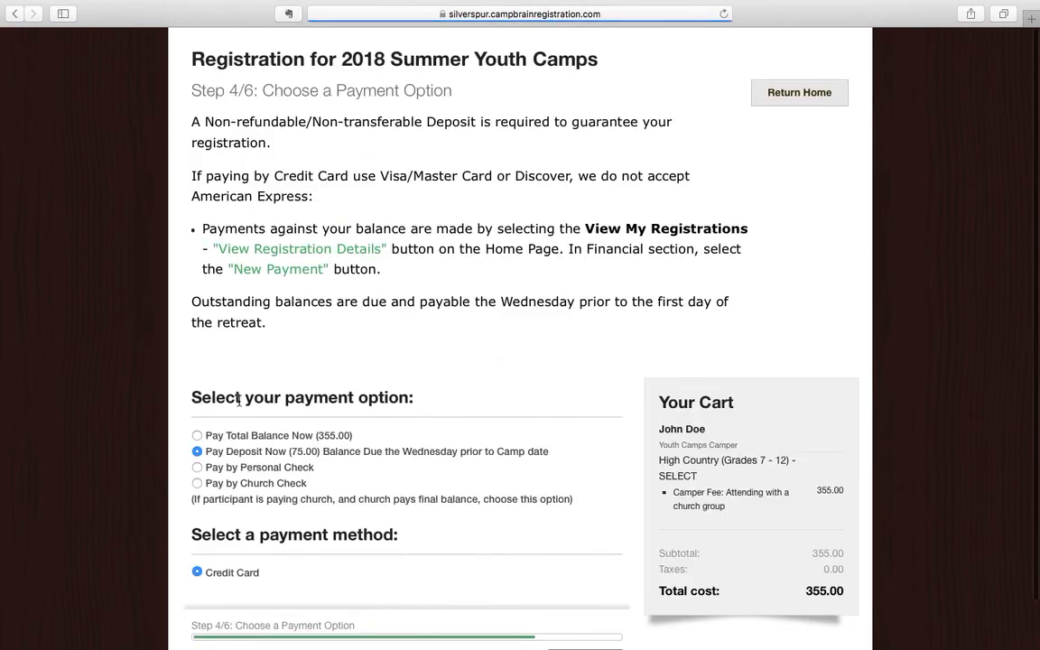
scroll(323, 466, "down", 2)
left_click(197, 416)
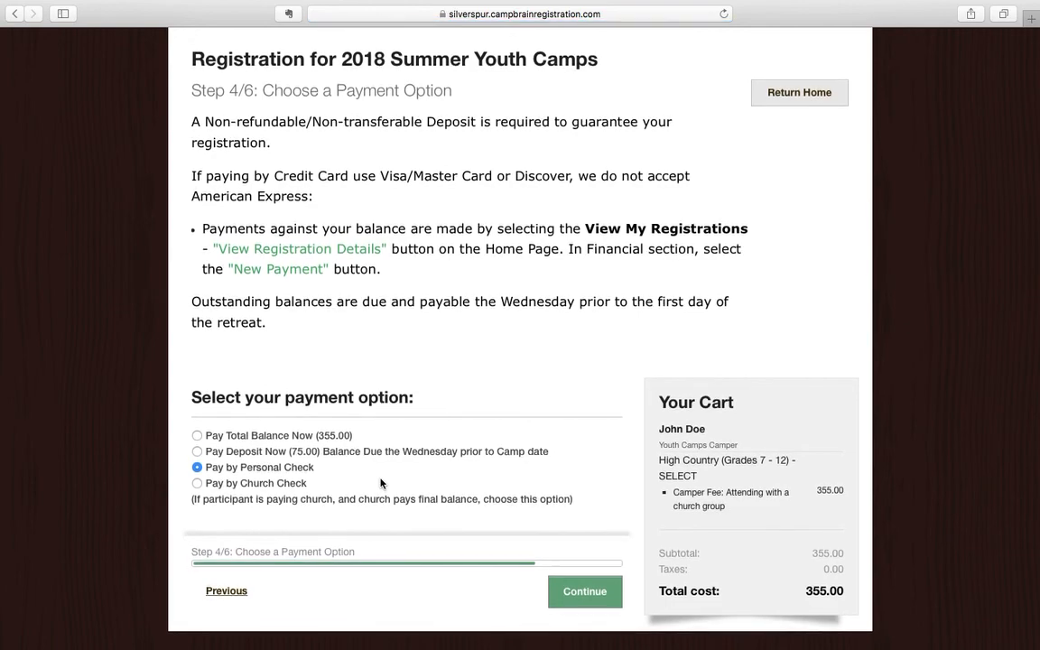
left_click(198, 483)
Review the application, submit it, and open the submitted registration's details.
left_click(594, 600)
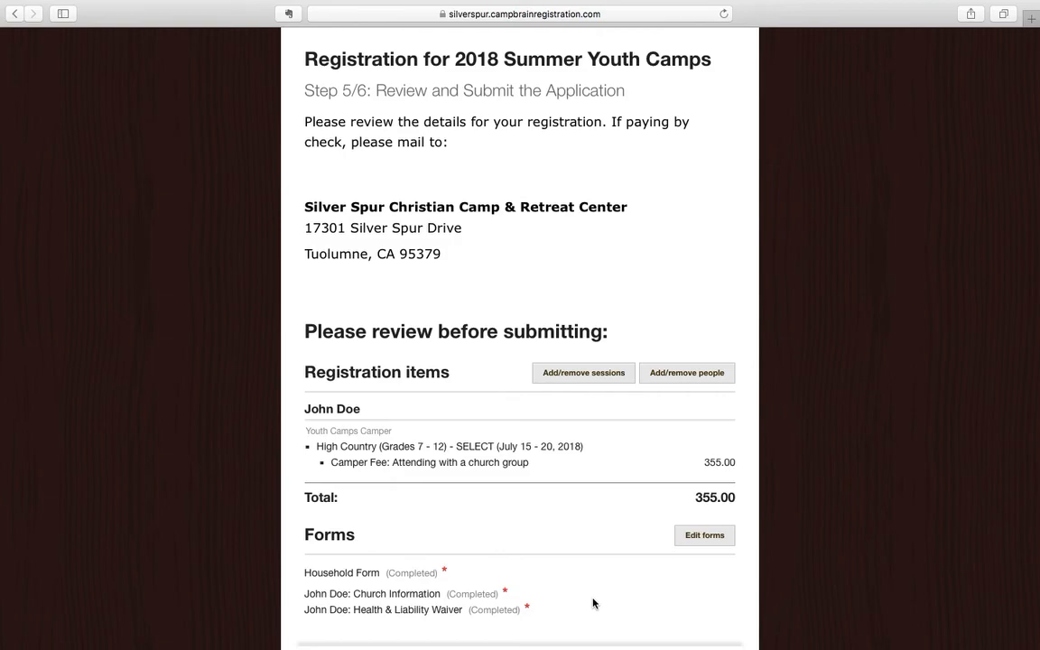
scroll(578, 501, "down", 2)
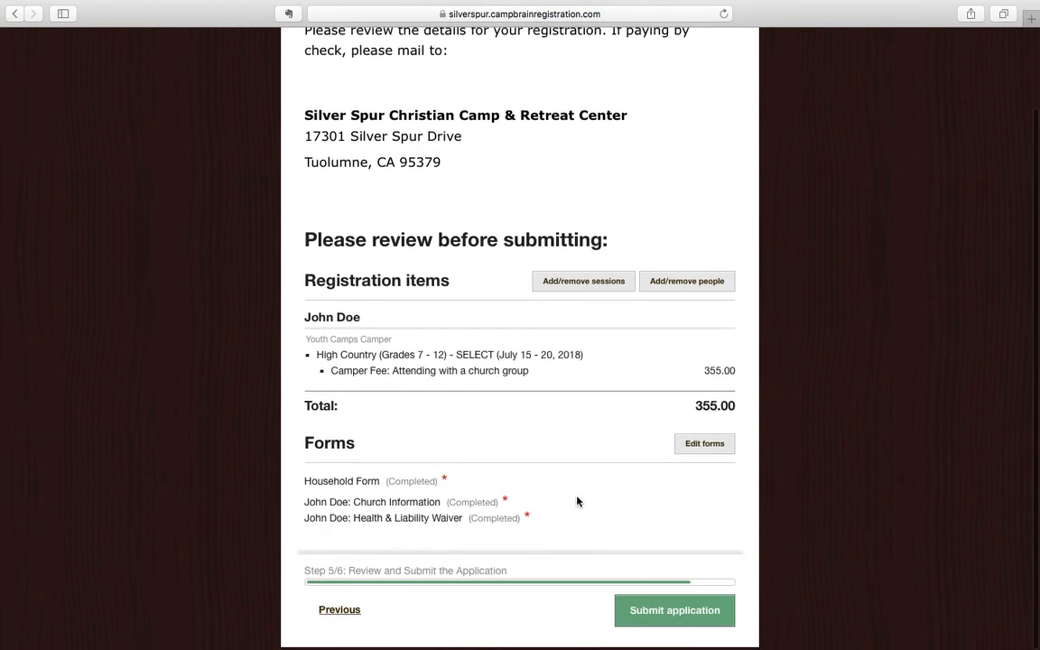
scroll(547, 435, "up", 1)
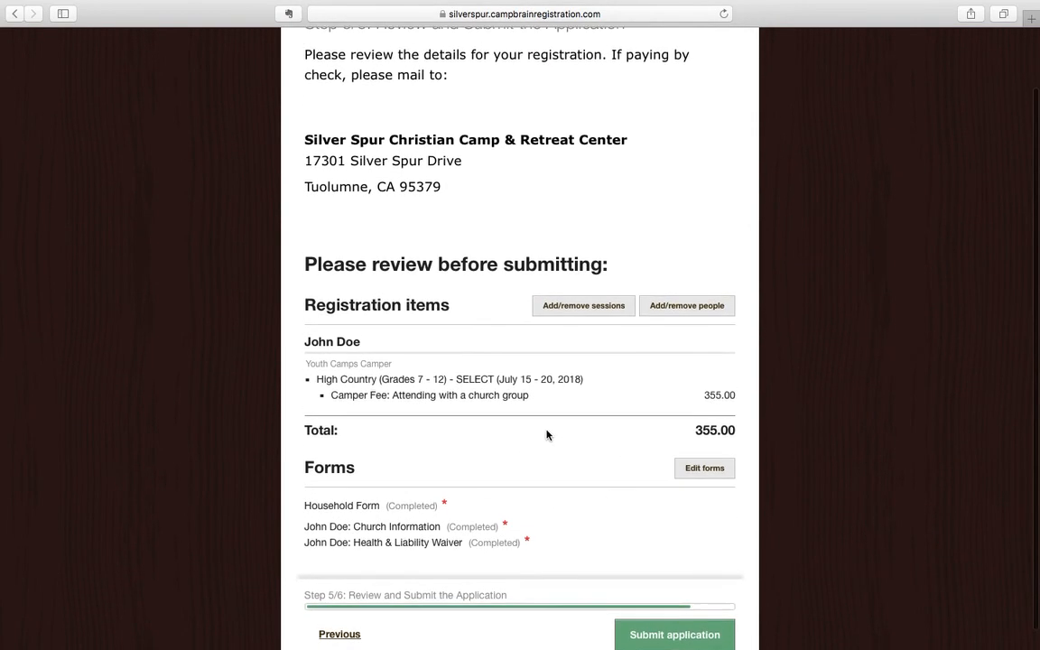
scroll(547, 435, "down", 1)
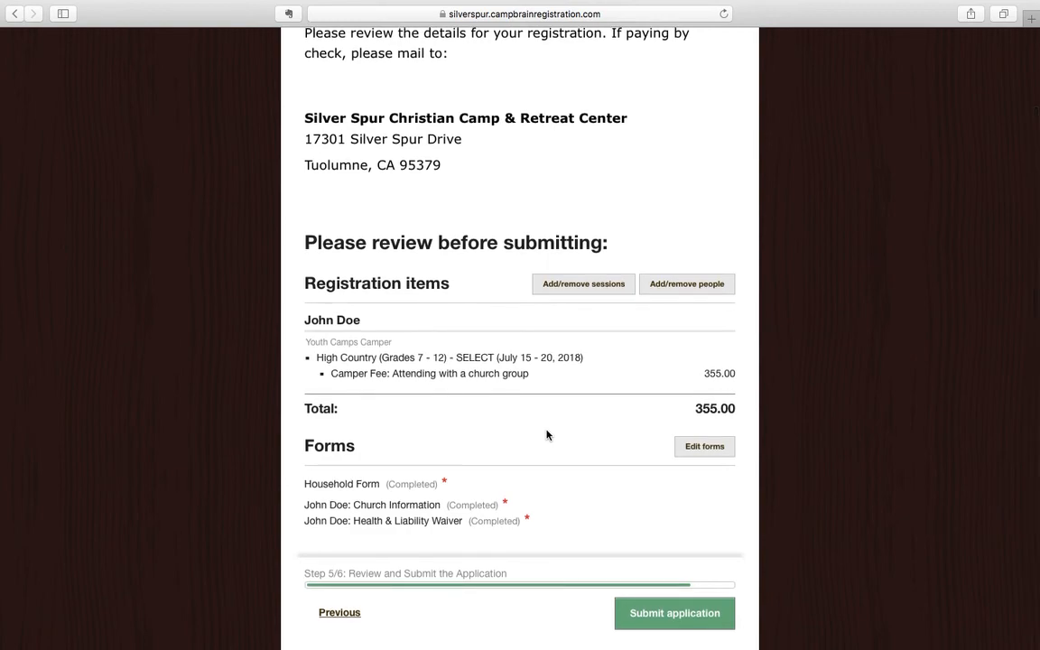
left_click(668, 620)
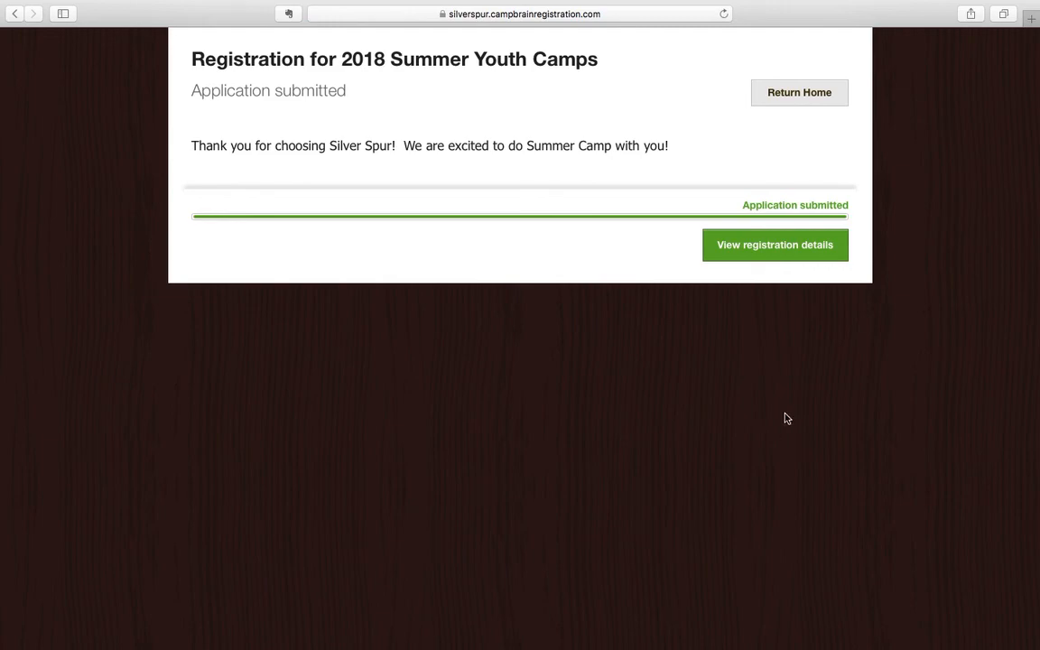
left_click(780, 246)
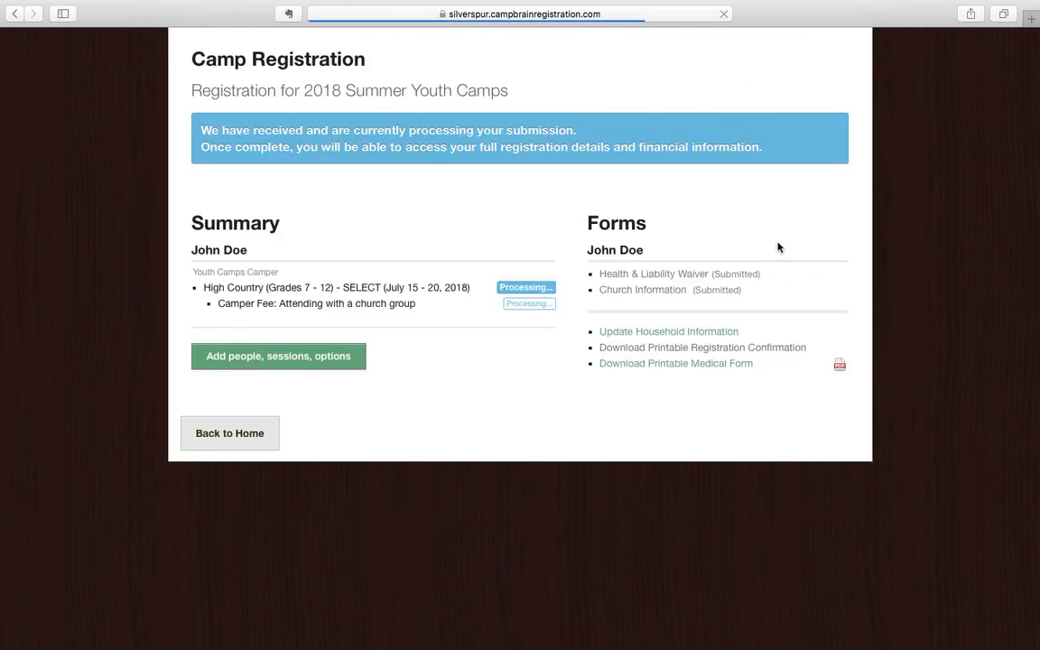